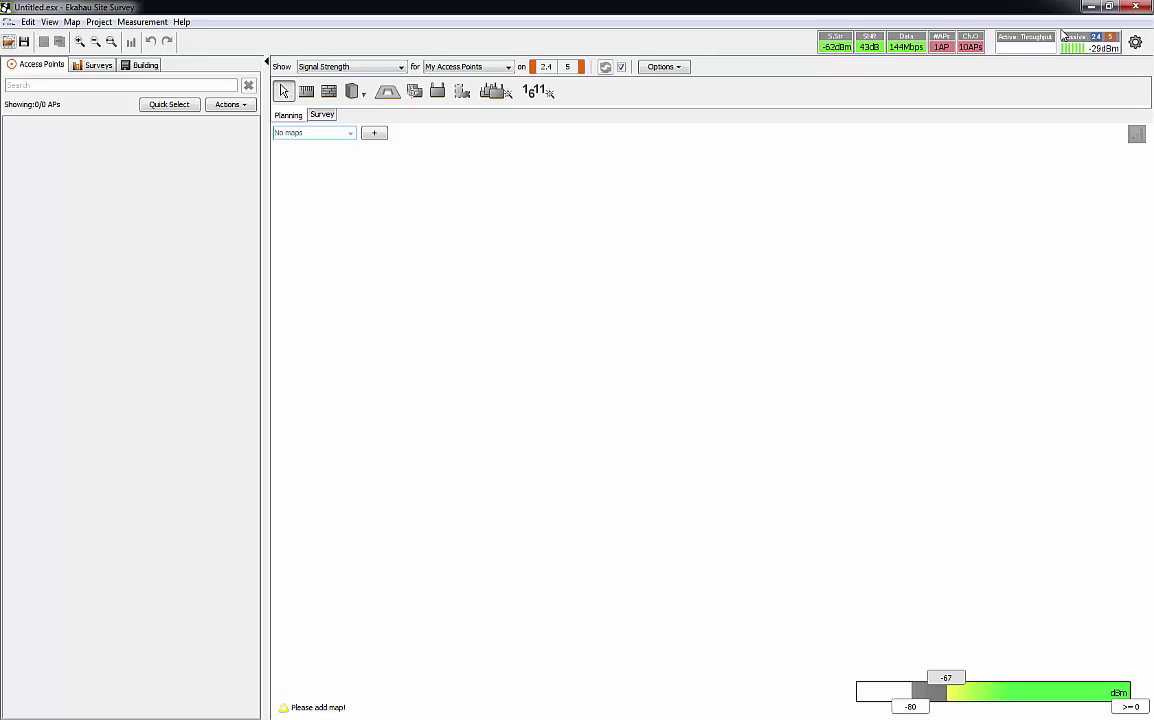
# - Open the Select maps dialog to add a floor-plan map to the untitled project
pyautogui.moveTo(851, 55)
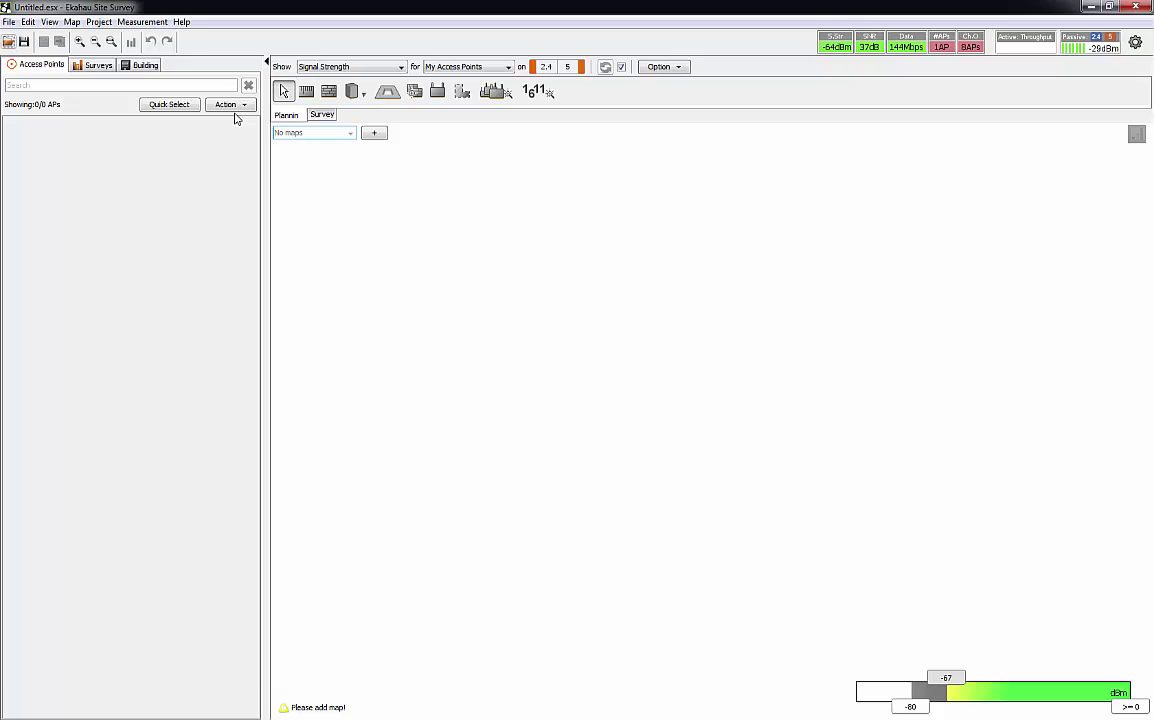
# - Load floorPlan.jpg from the Desktop as the project's map
pyautogui.click(373, 137)
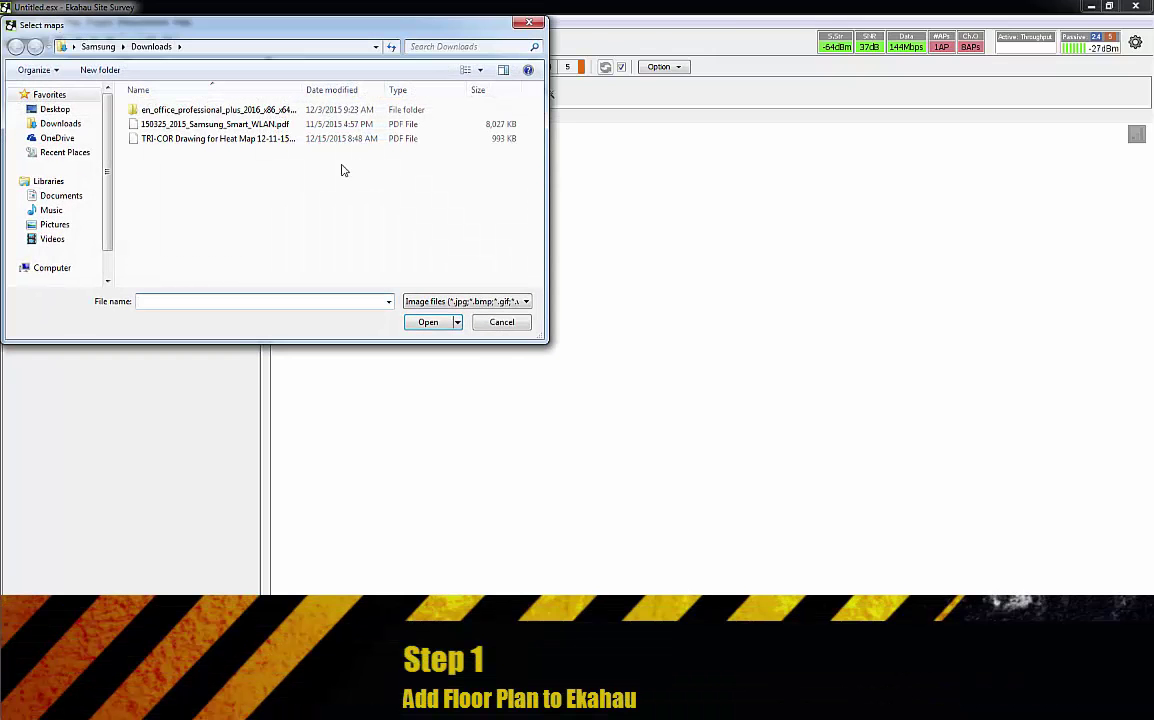
pyautogui.click(55, 110)
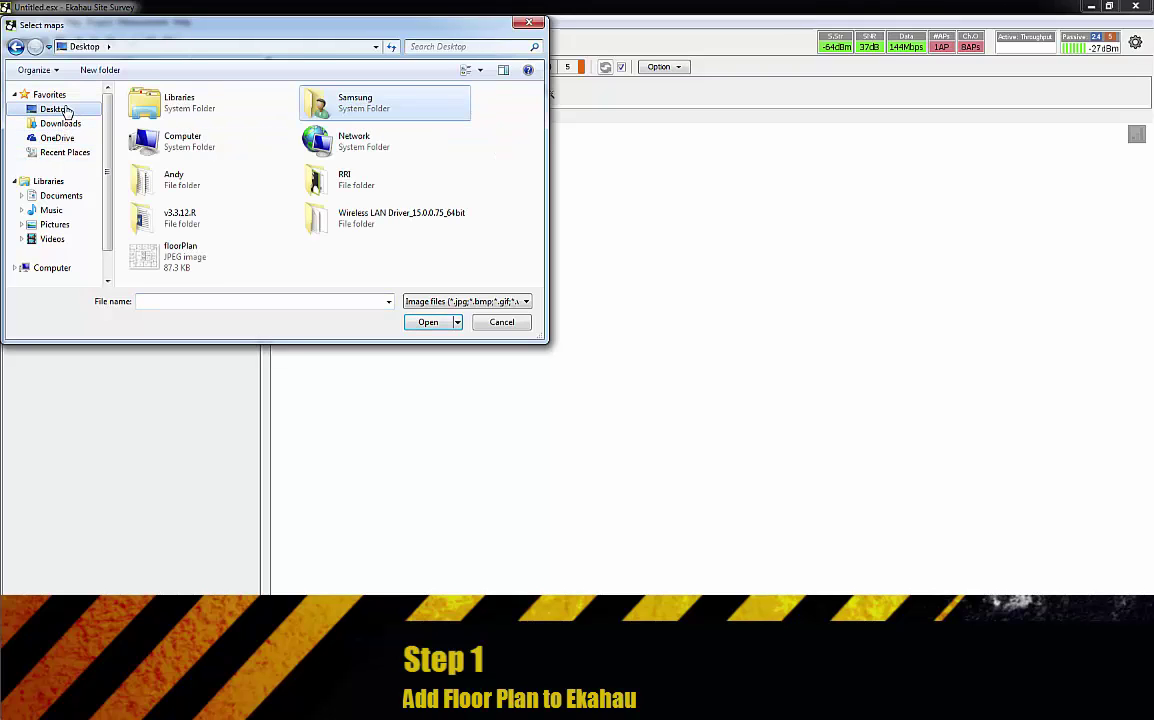
pyautogui.click(205, 268)
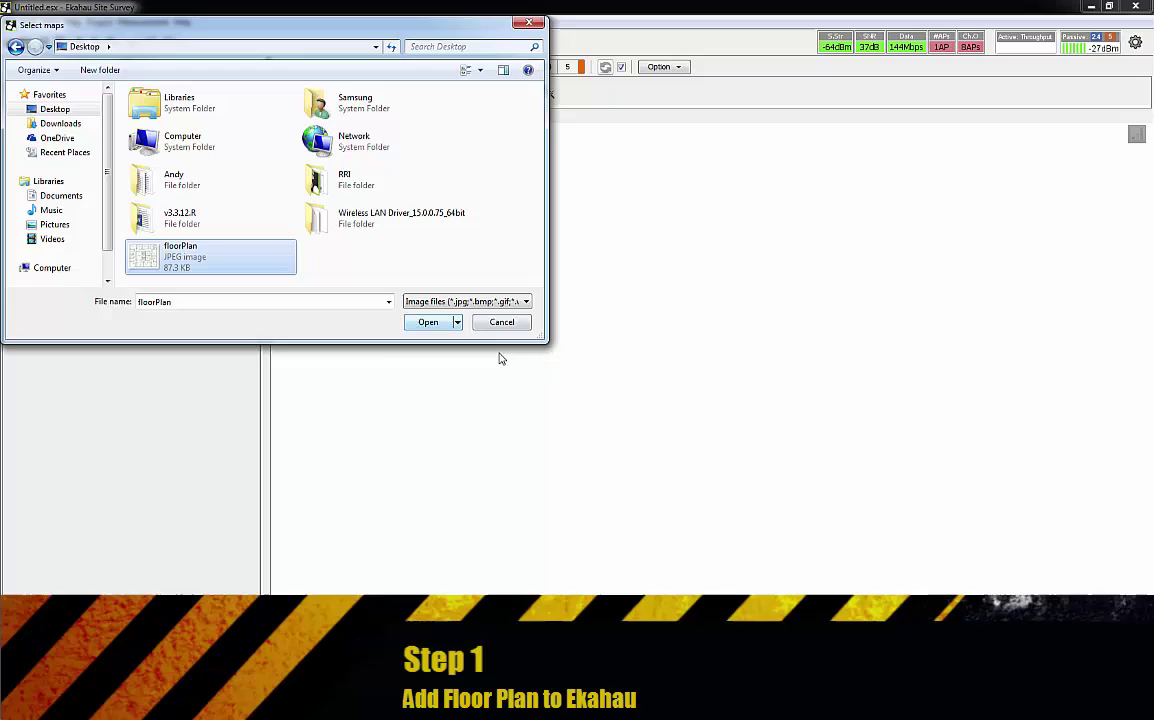
pyautogui.press('Return')
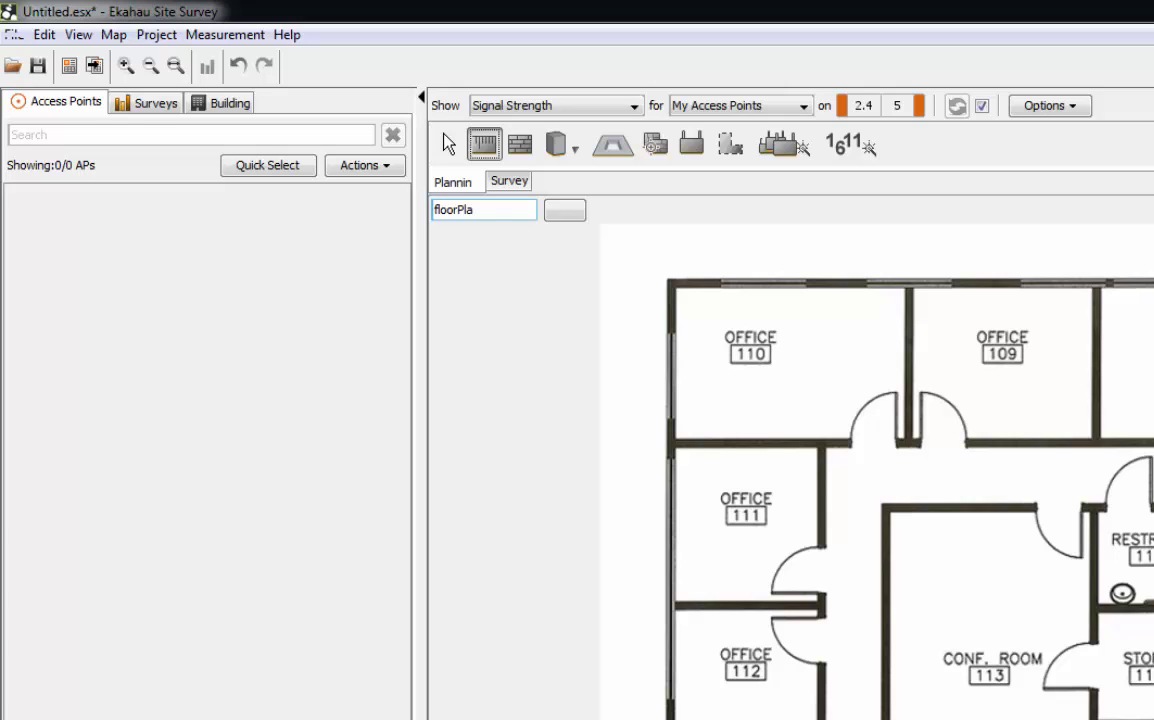
# - Set a 3.0 ft scale line across a doorway, placed at the top-wall doorway
pyautogui.click(920, 444)
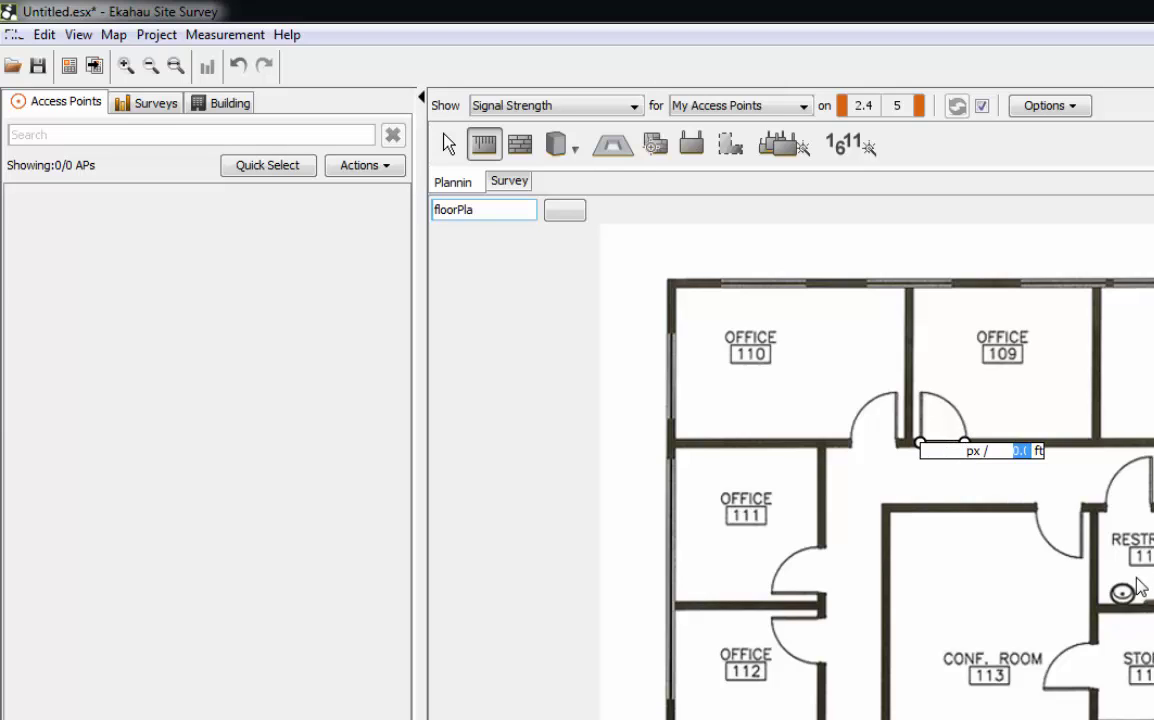
pyautogui.press('BackSpace')
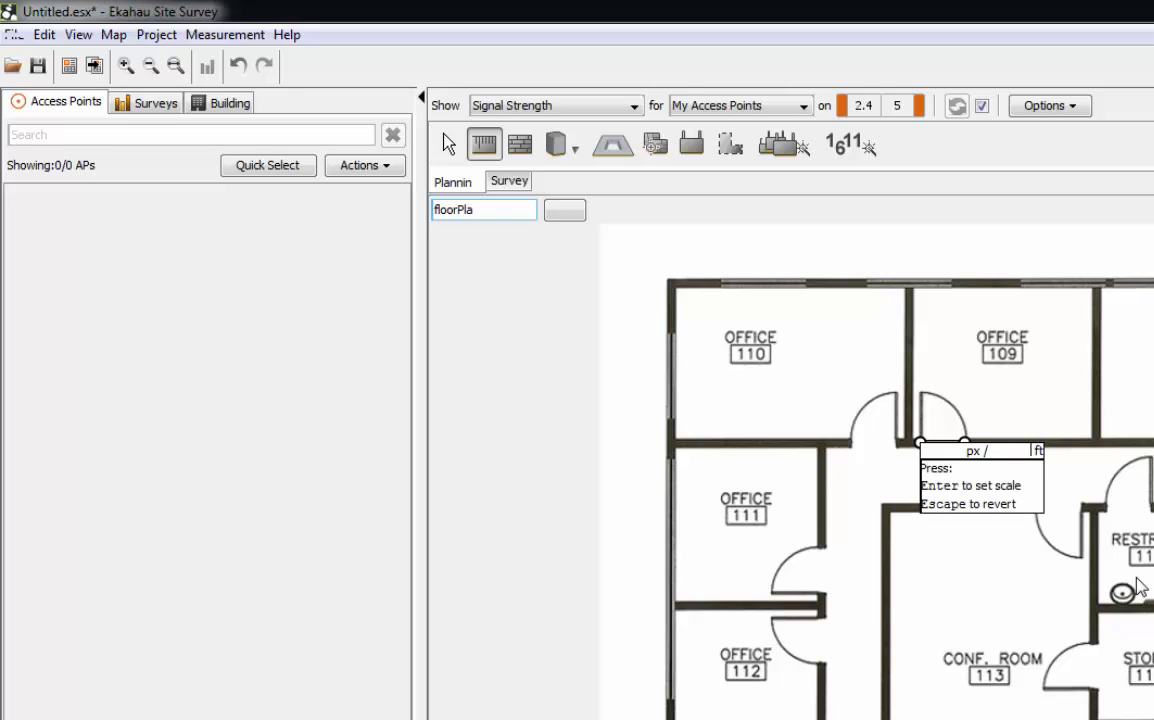
pyautogui.write('3')
pyautogui.press('Return')
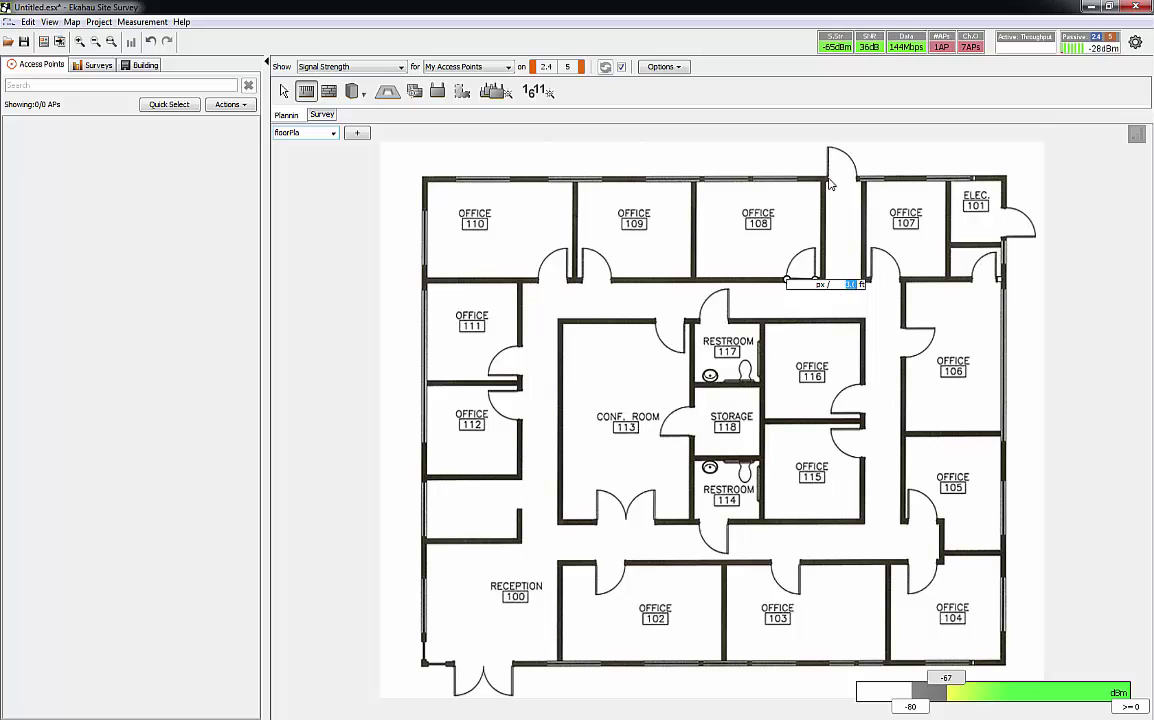
pyautogui.moveTo(830, 181); pyautogui.dragTo(857, 184)
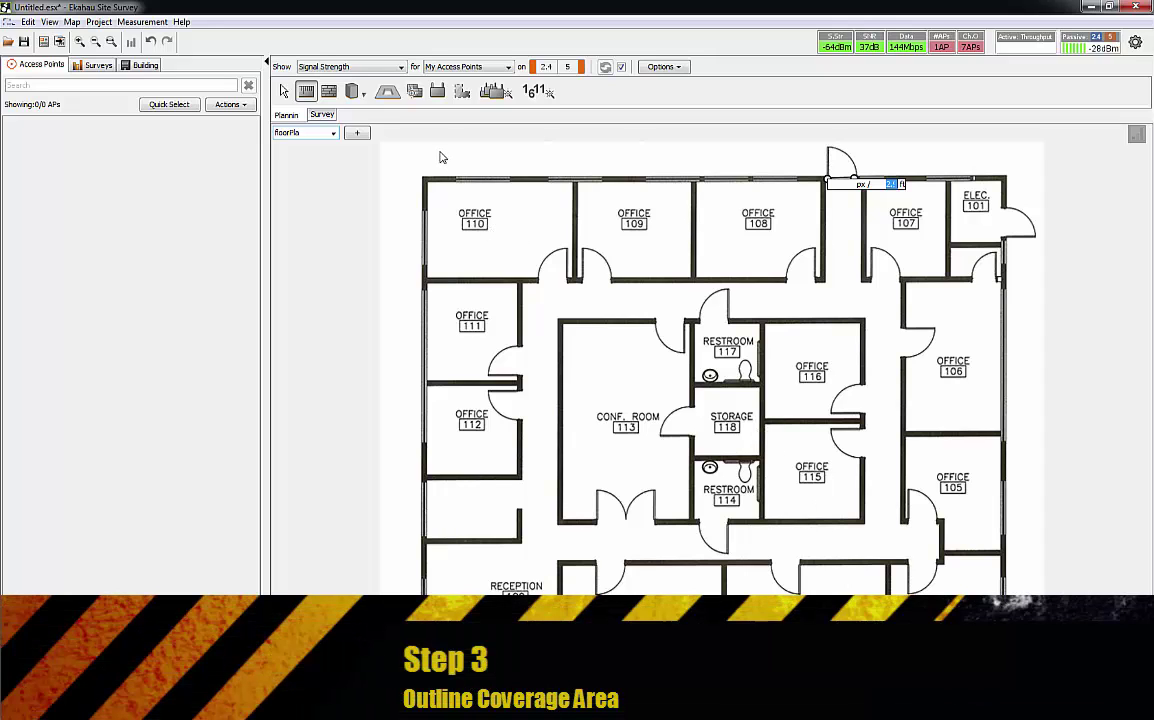
# - Outline a closed rectangular coverage area through the building's four outer corners
pyautogui.click(462, 91)
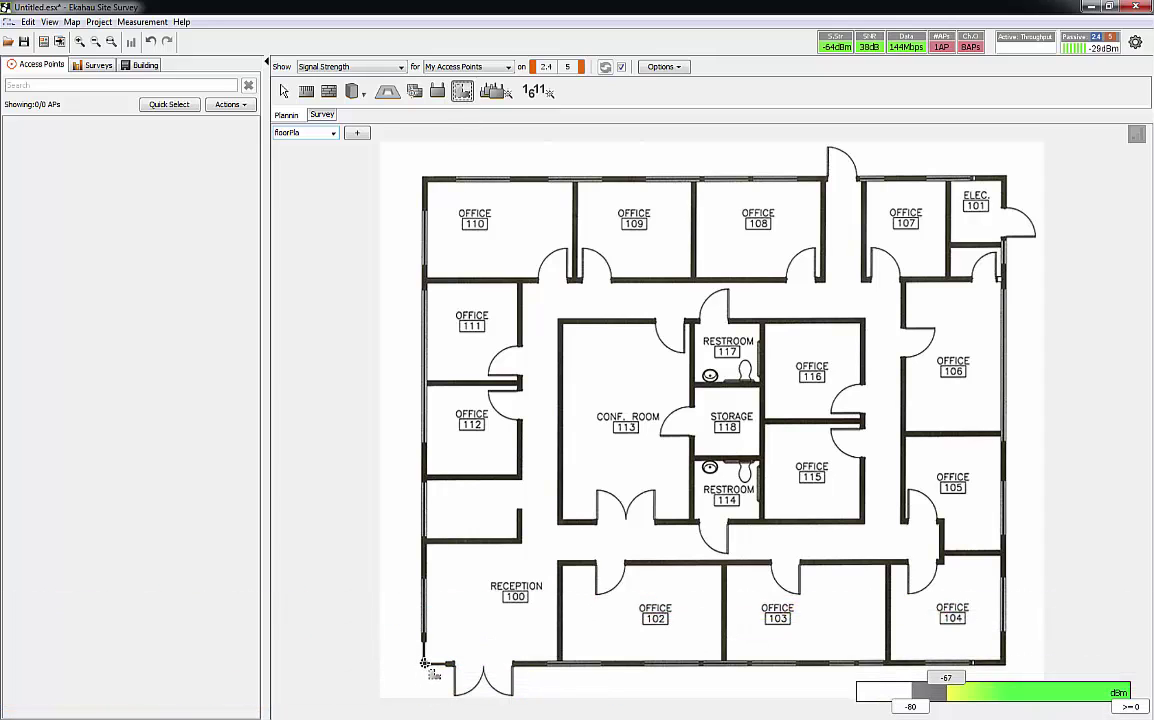
pyautogui.click(424, 661)
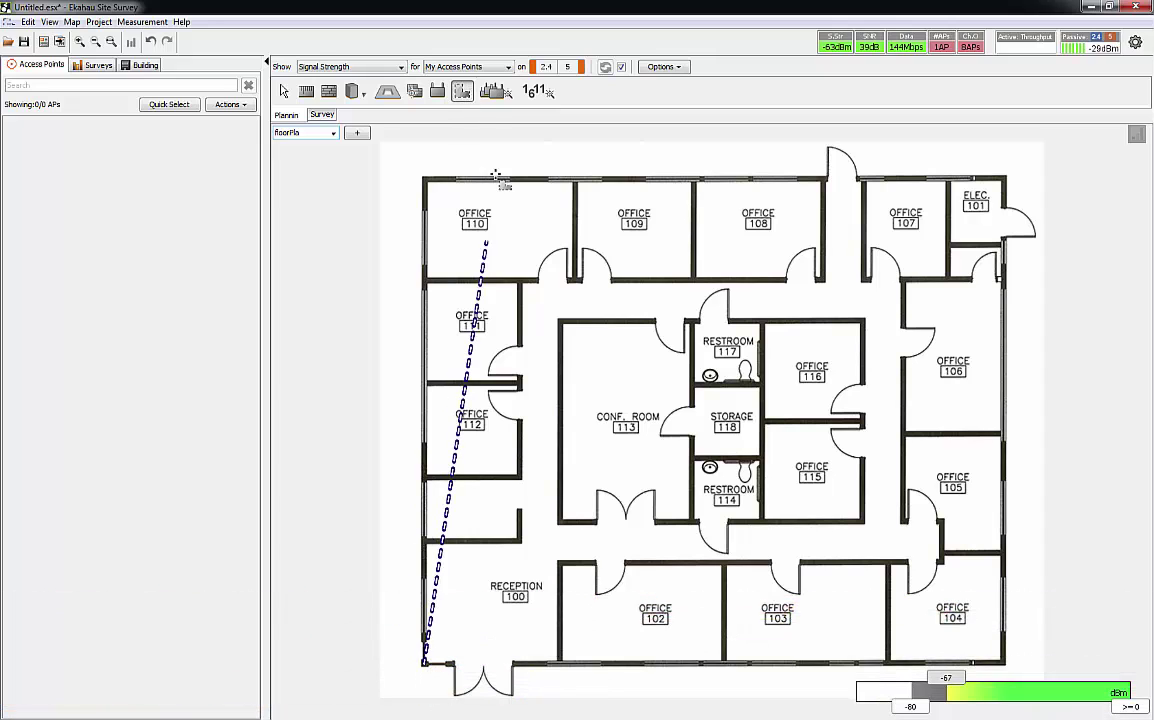
pyautogui.click(424, 178)
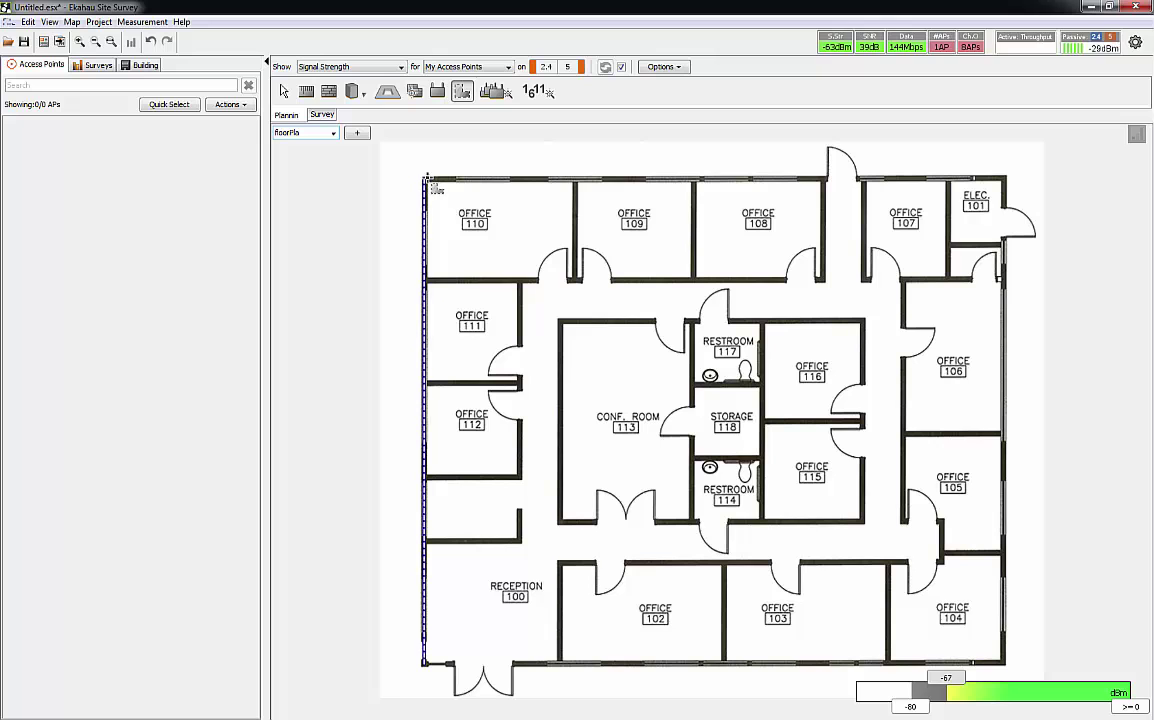
pyautogui.click(1003, 179)
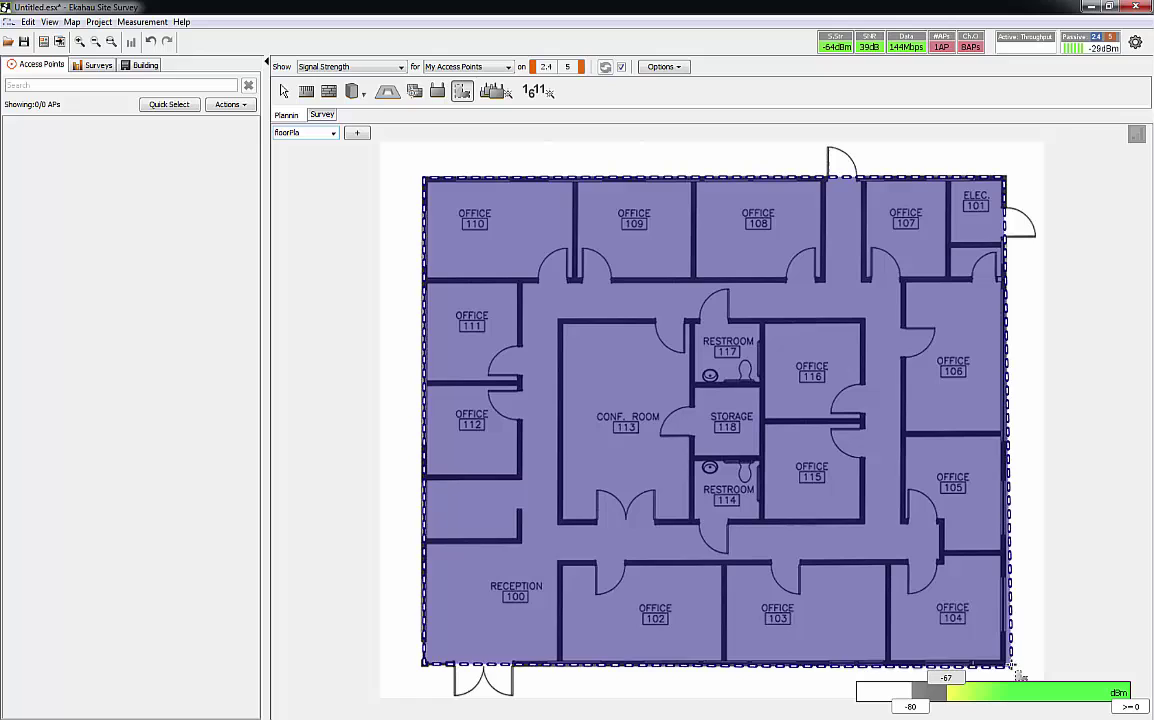
pyautogui.click(1004, 663)
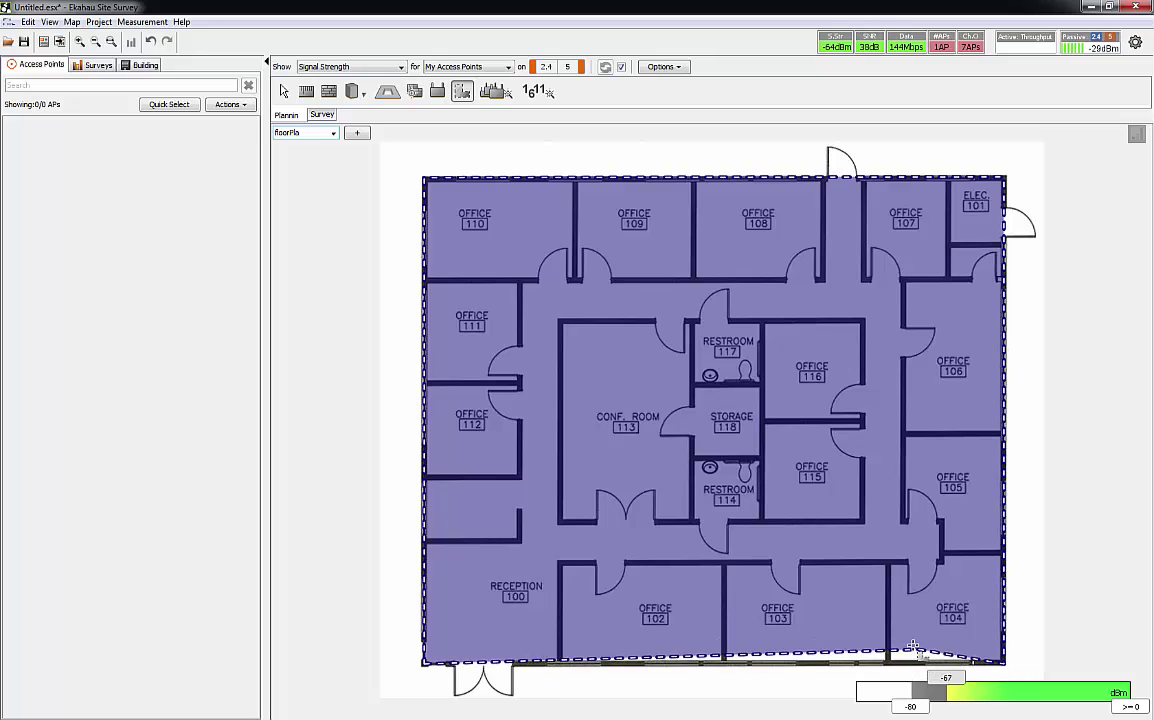
pyautogui.click(423, 663)
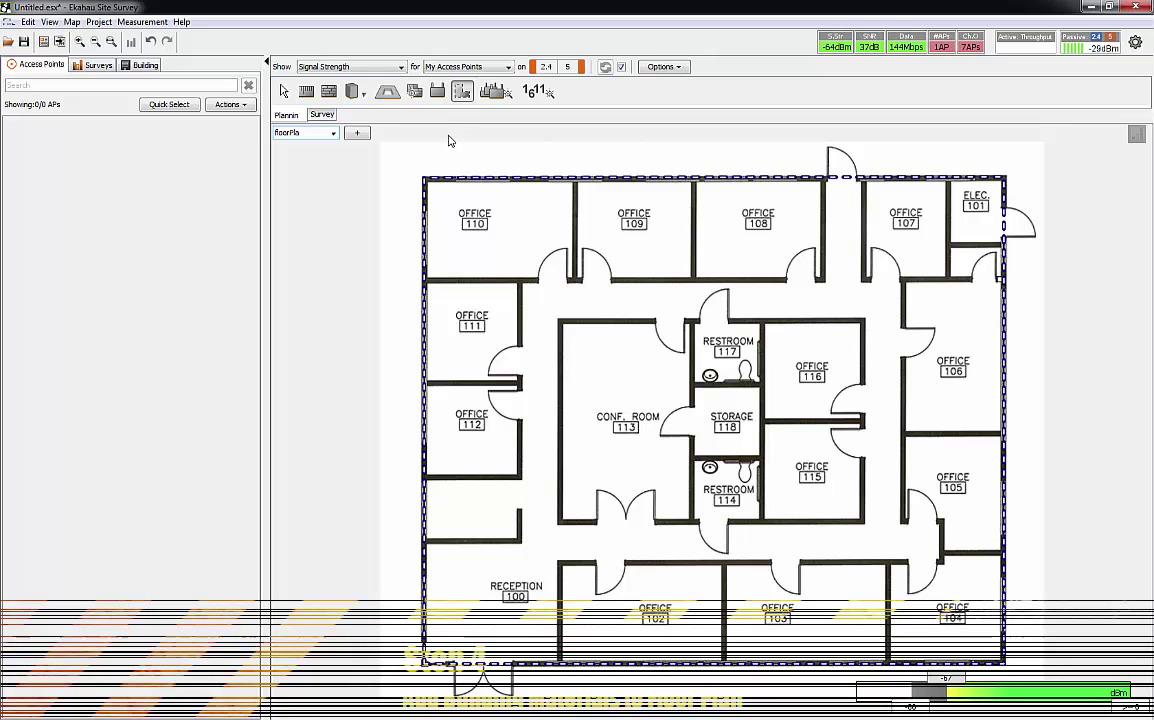
# - Select the wall tool with 'Wall, Brick (10.0dB)' as the material
pyautogui.click(330, 93)
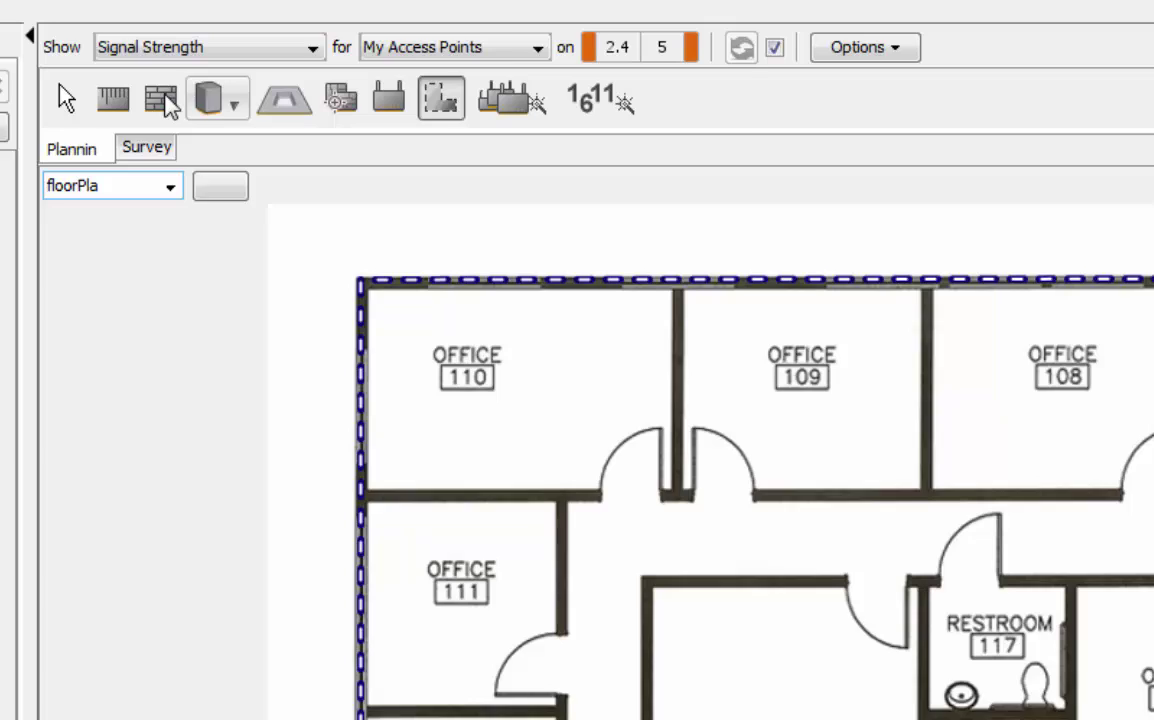
pyautogui.click(162, 103)
pyautogui.click(150, 103)
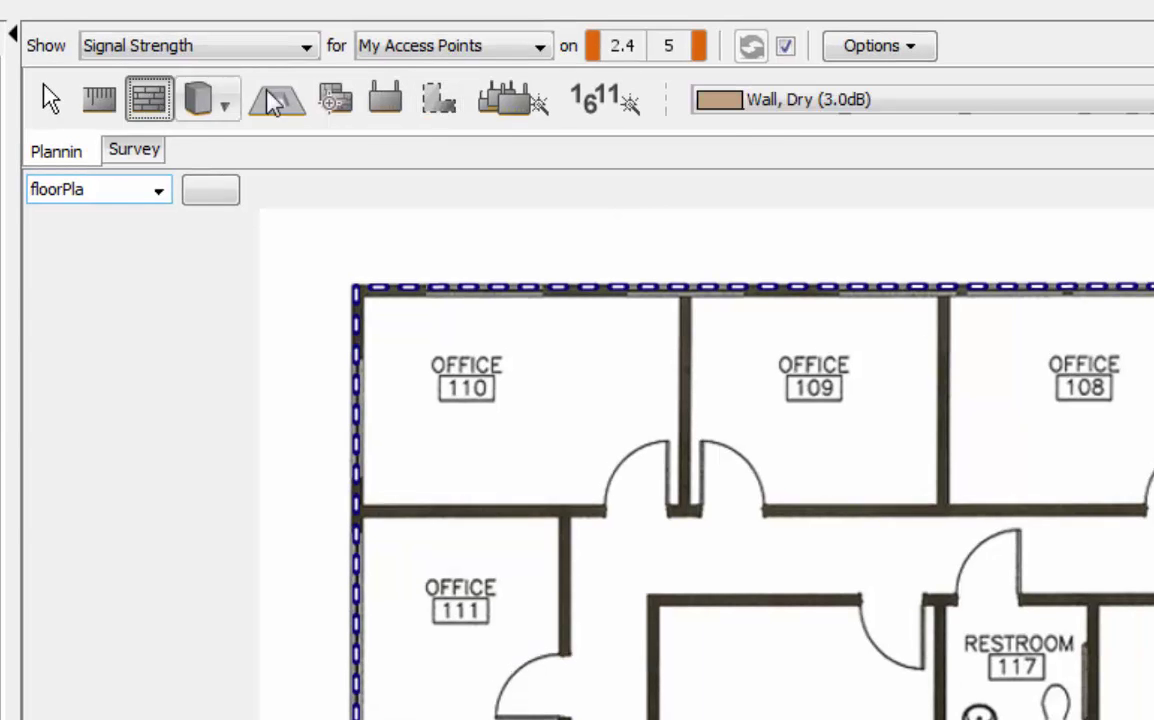
pyautogui.click(765, 112)
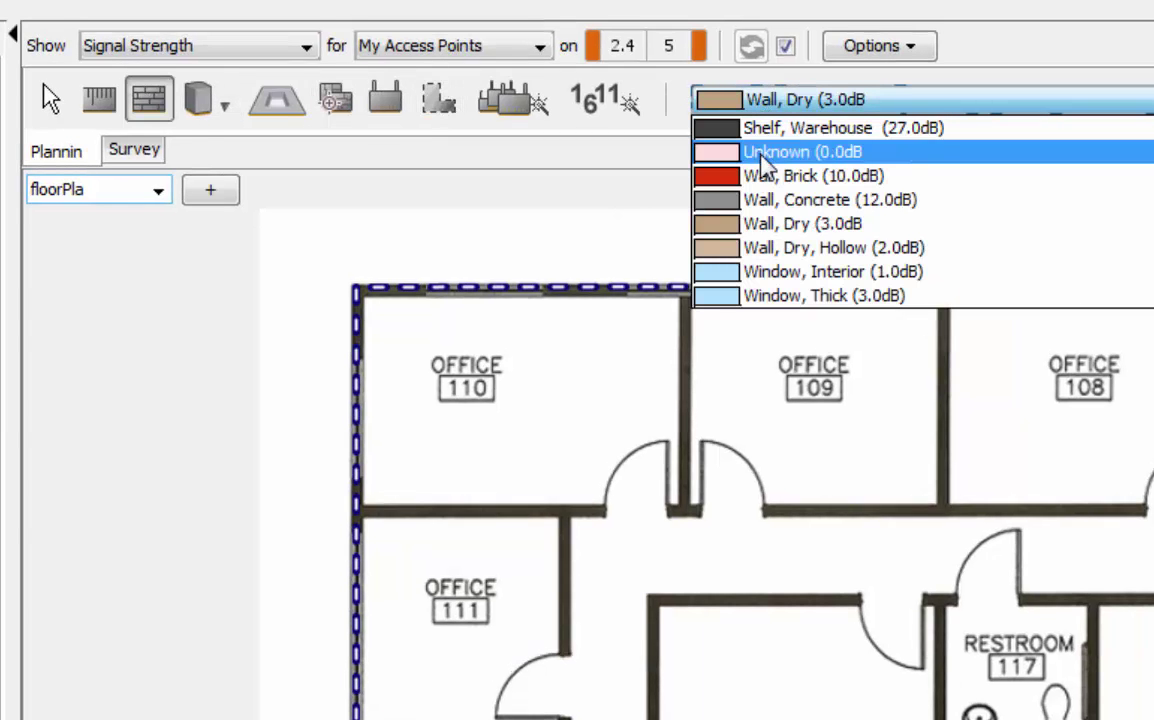
pyautogui.scroll(4, 770, 196)
pyautogui.scroll(-4, 768, 210)
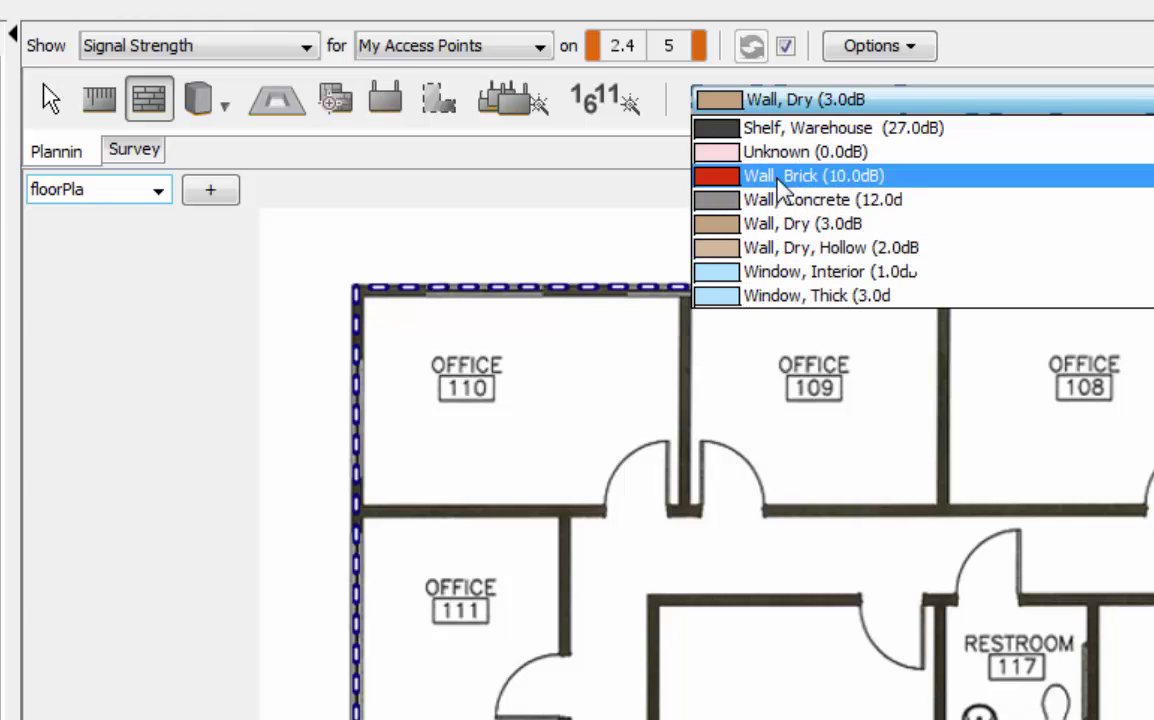
pyautogui.click(752, 176)
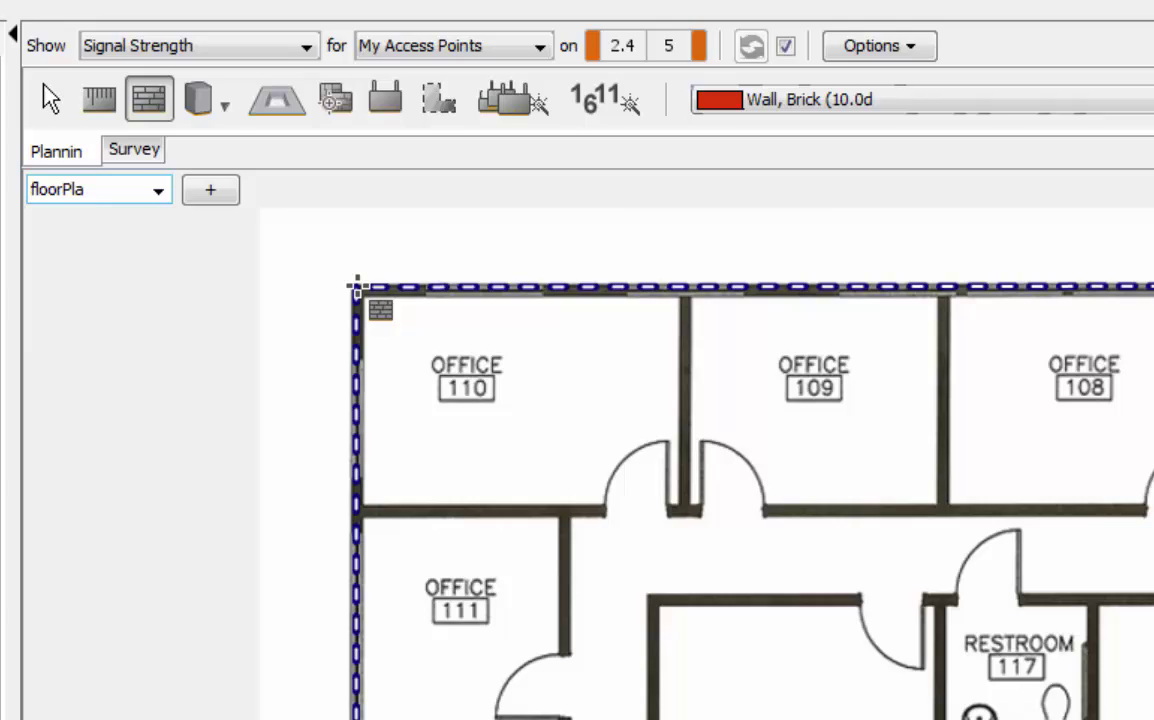
# - Draw brick walls around all four exterior corners, closing the building perimeter
pyautogui.click(352, 290)
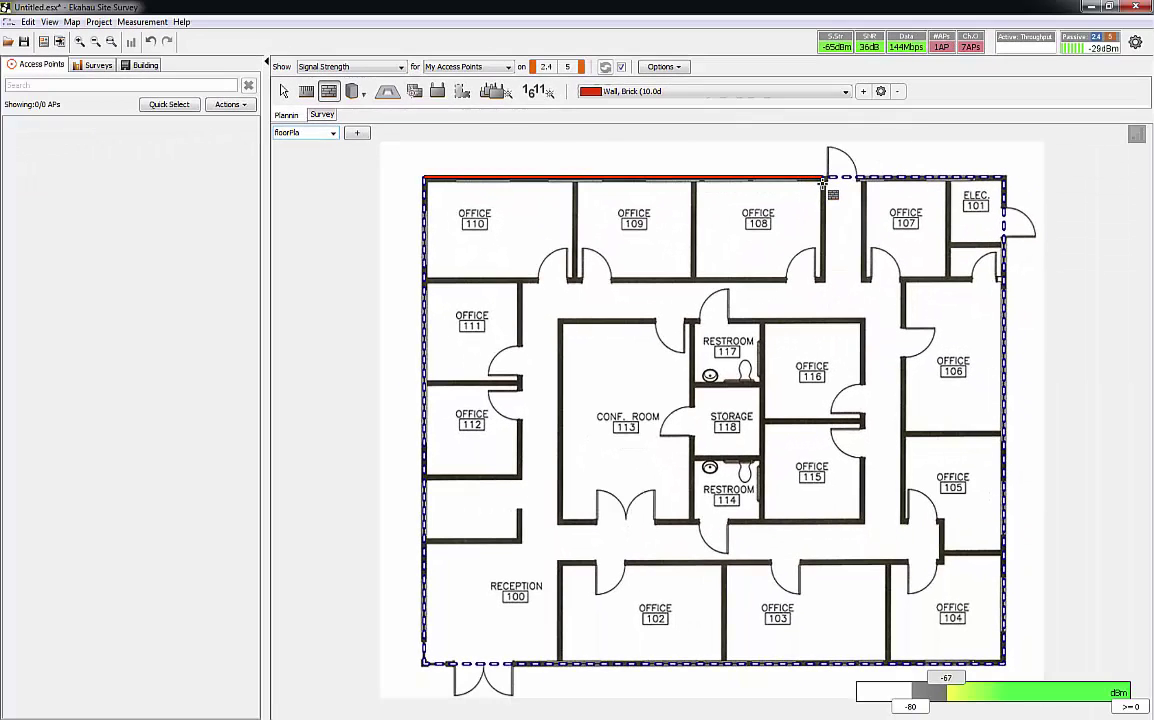
pyautogui.click(1005, 179)
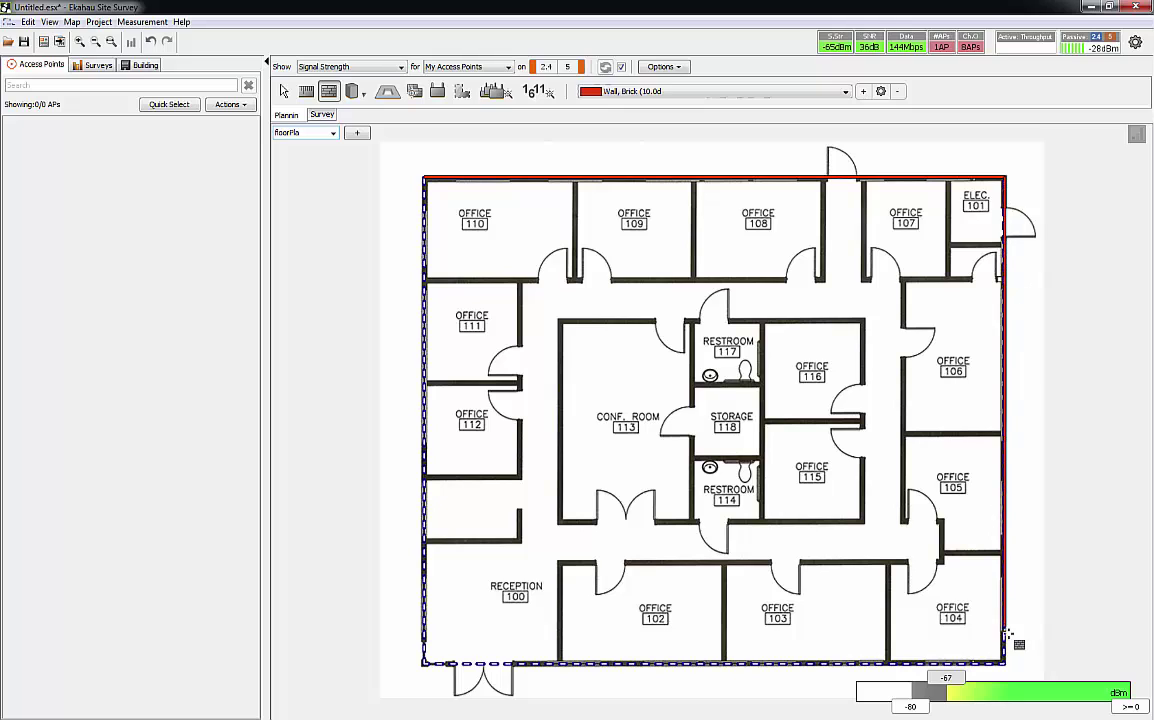
pyautogui.click(1002, 663)
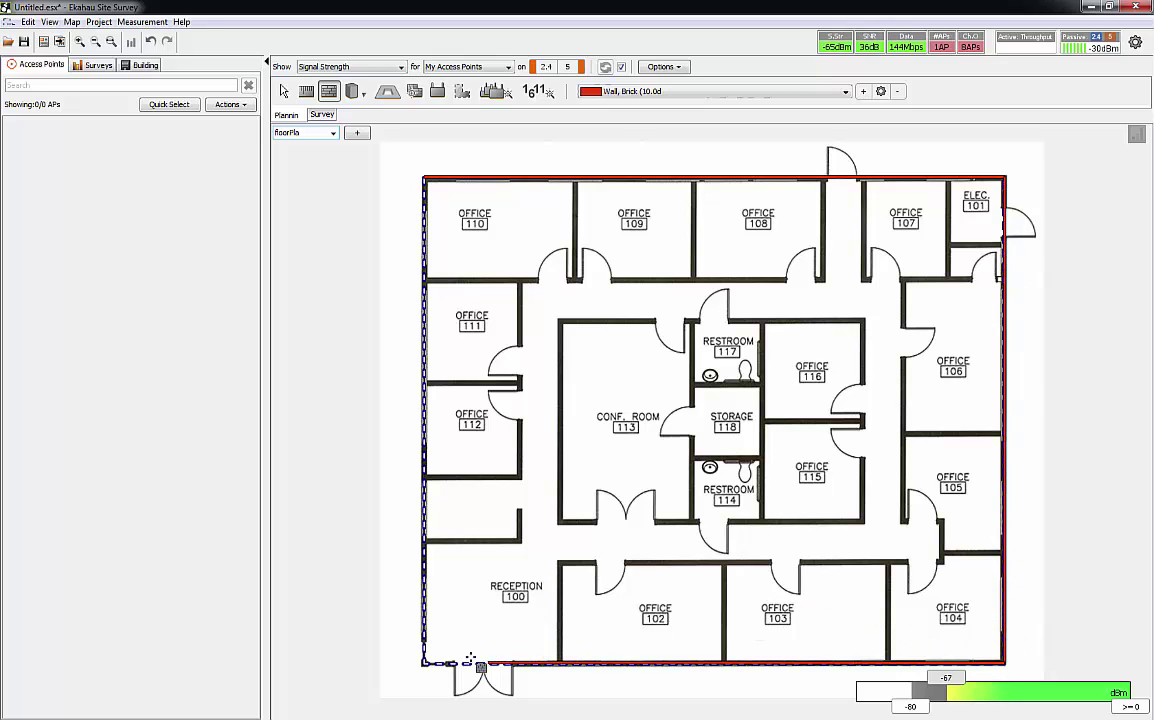
pyautogui.click(424, 661)
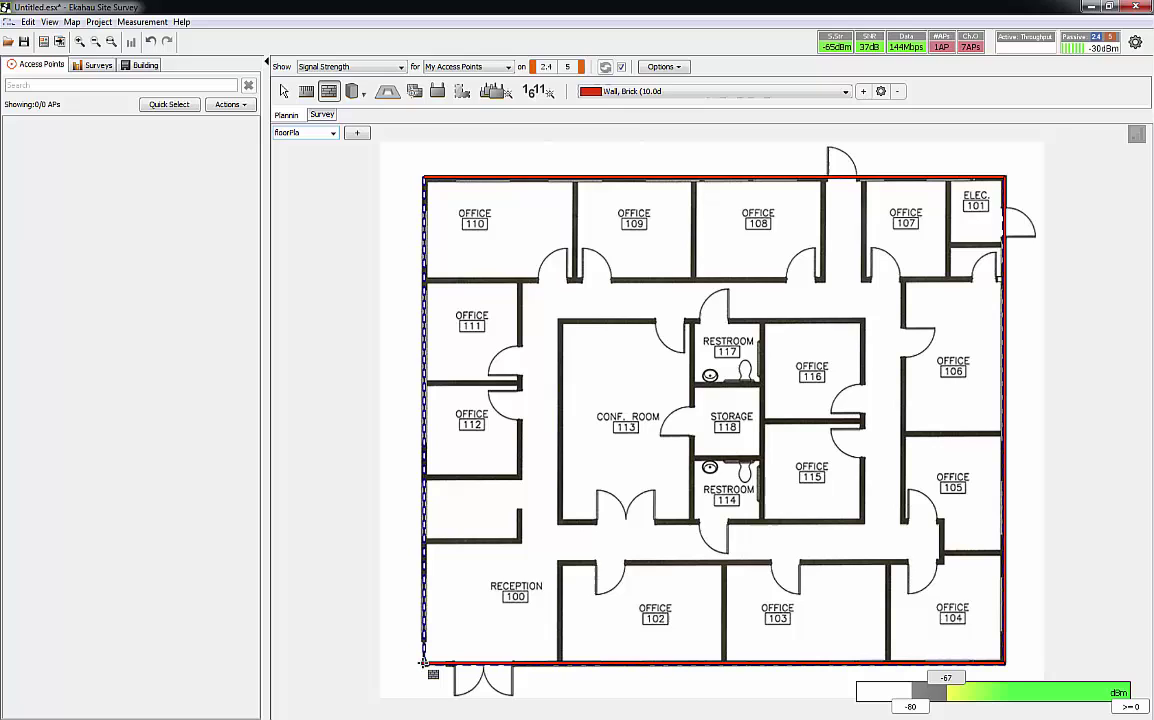
pyautogui.click(422, 176)
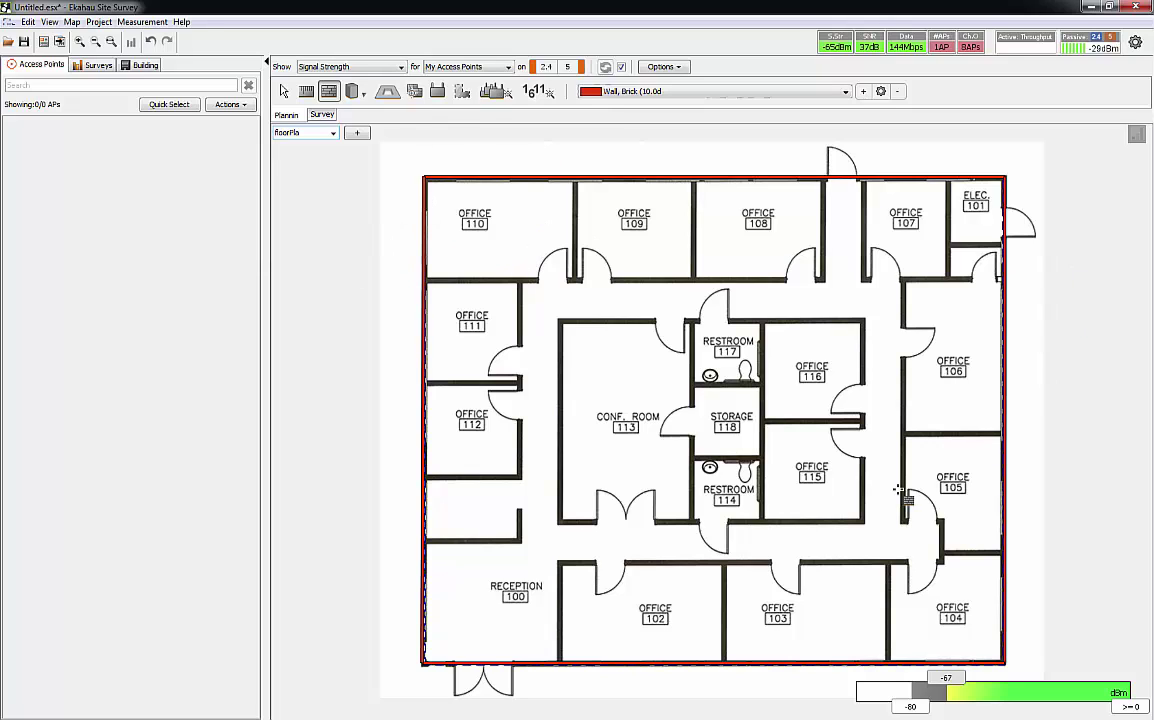
# - Keep 'Wall, Dry (3.0dB)' as the wall material
pyautogui.click(625, 91)
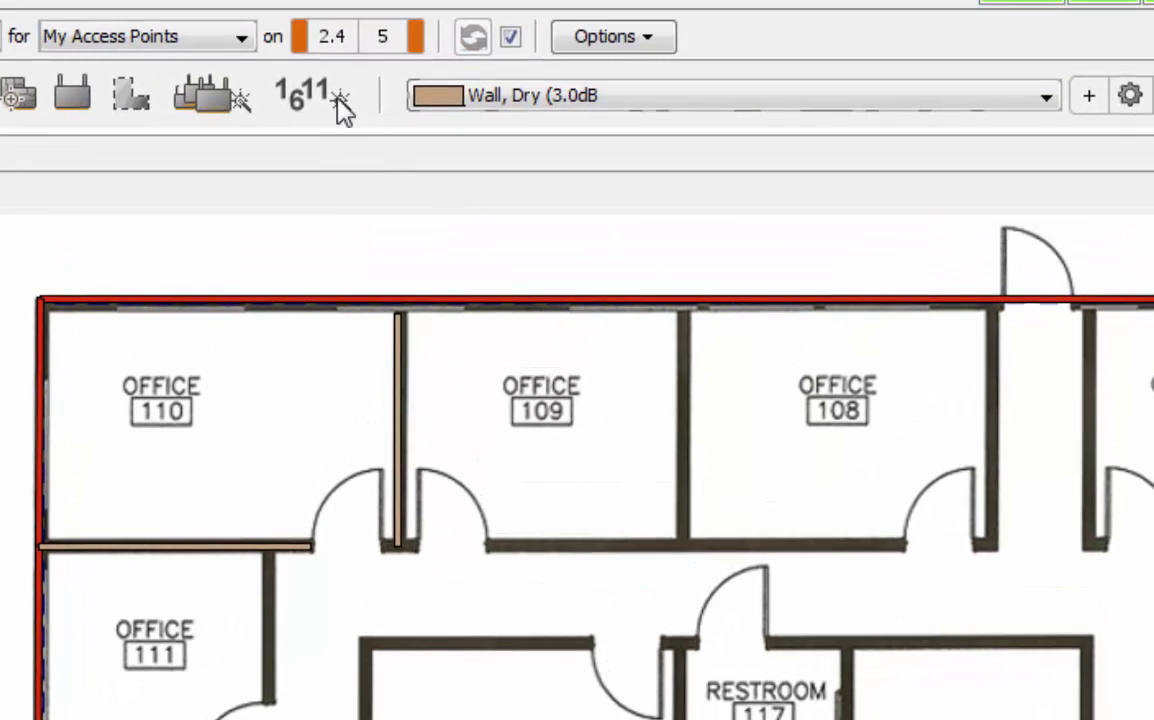
pyautogui.click(490, 100)
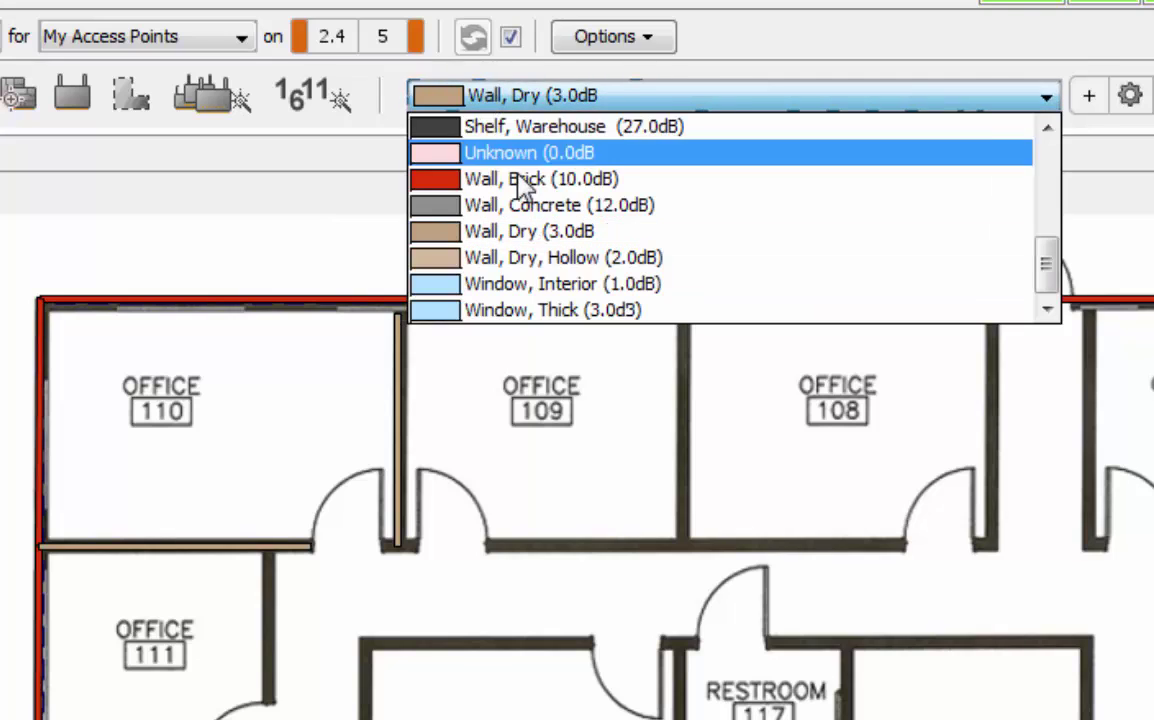
pyautogui.scroll(2, 525, 190)
pyautogui.scroll(2, 525, 190)
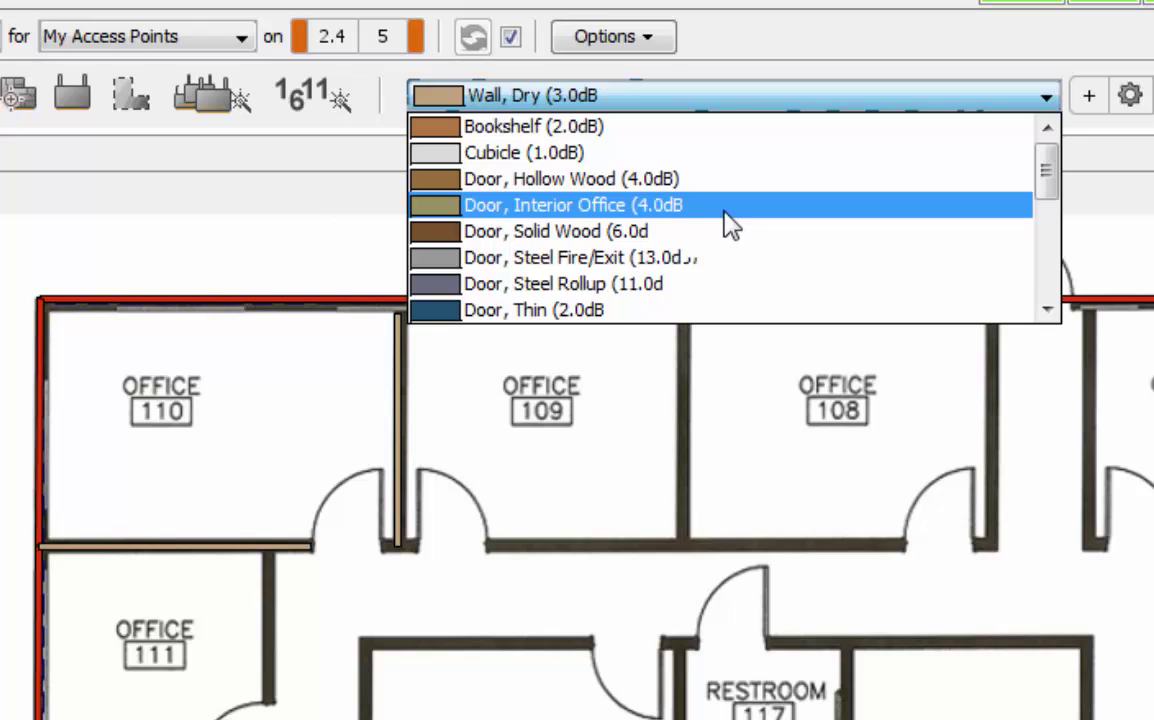
pyautogui.click(536, 92)
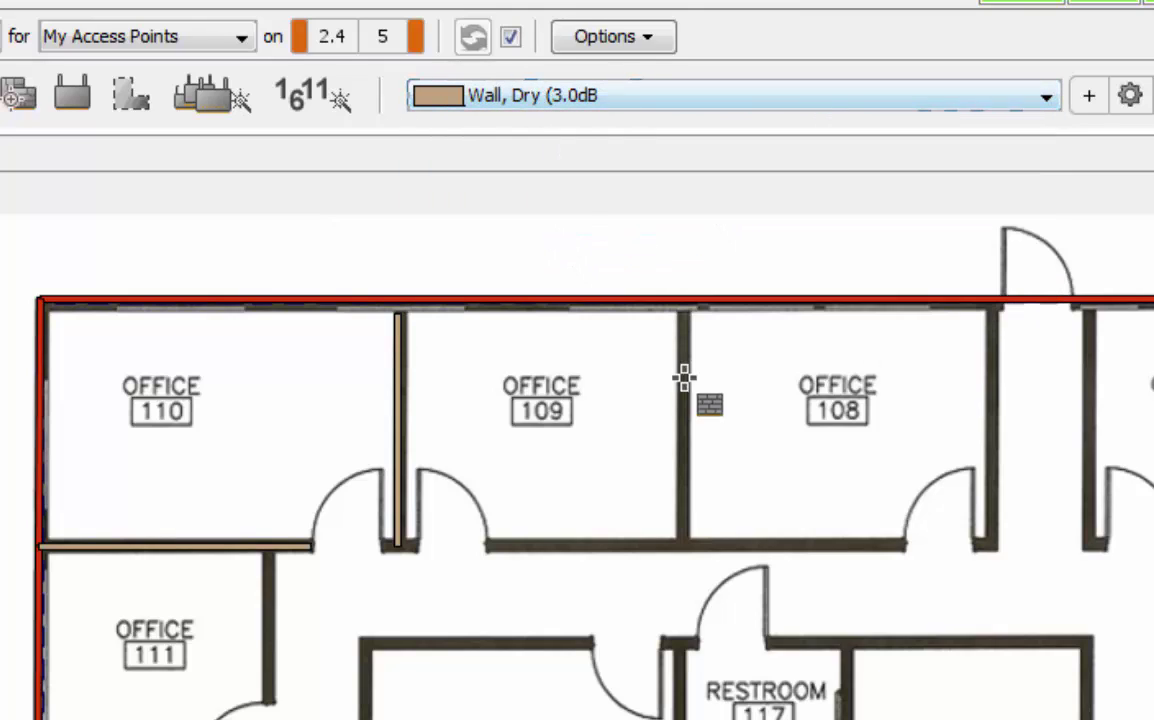
# - Trace dry walls along the corridor below offices 109 and 108, between them, and beside the hallway
pyautogui.click(489, 546)
pyautogui.click(904, 546)
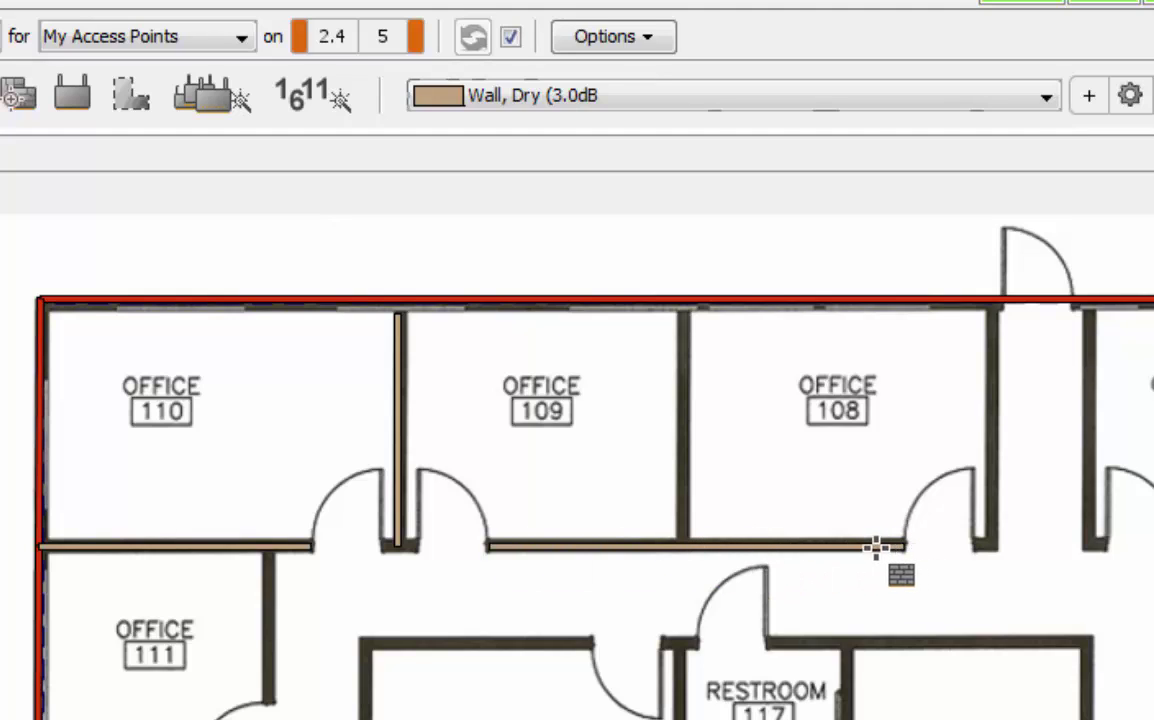
pyautogui.click(684, 545)
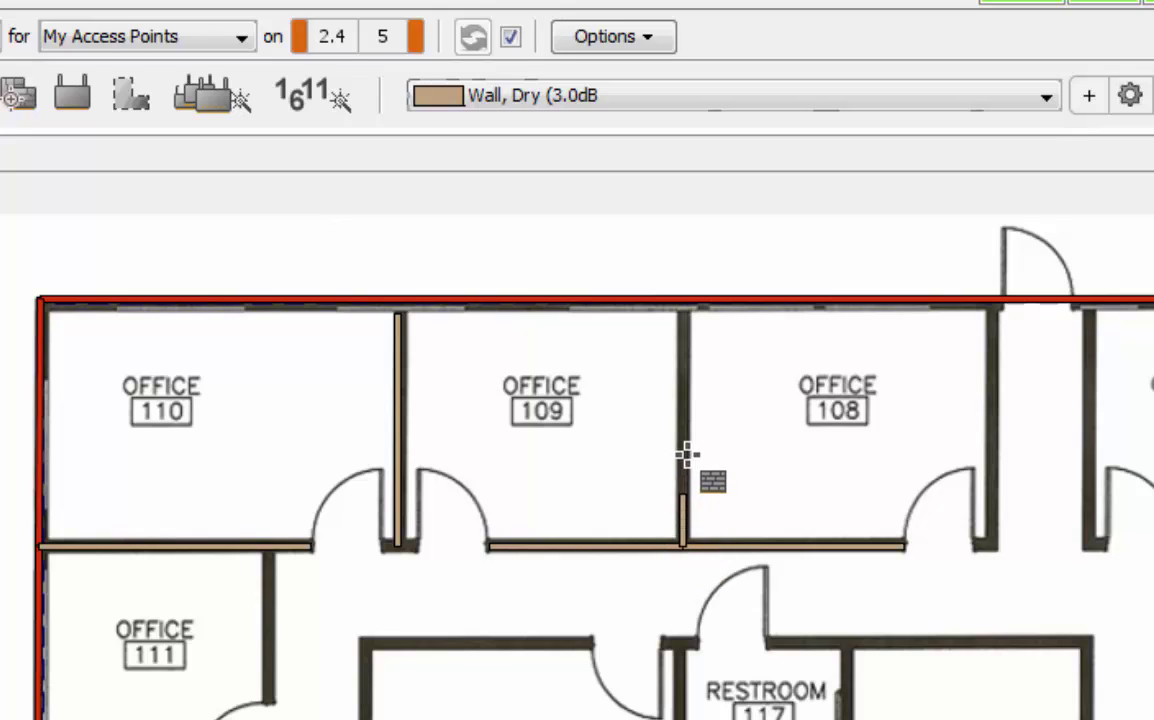
pyautogui.click(684, 300)
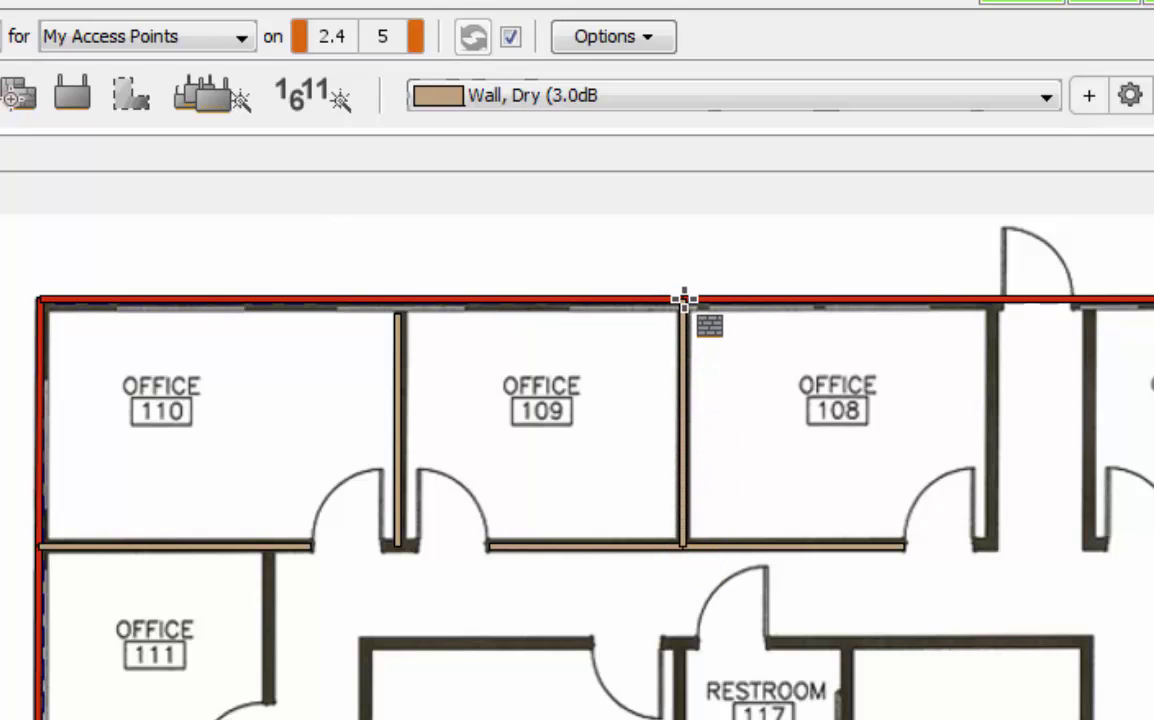
pyautogui.click(988, 545)
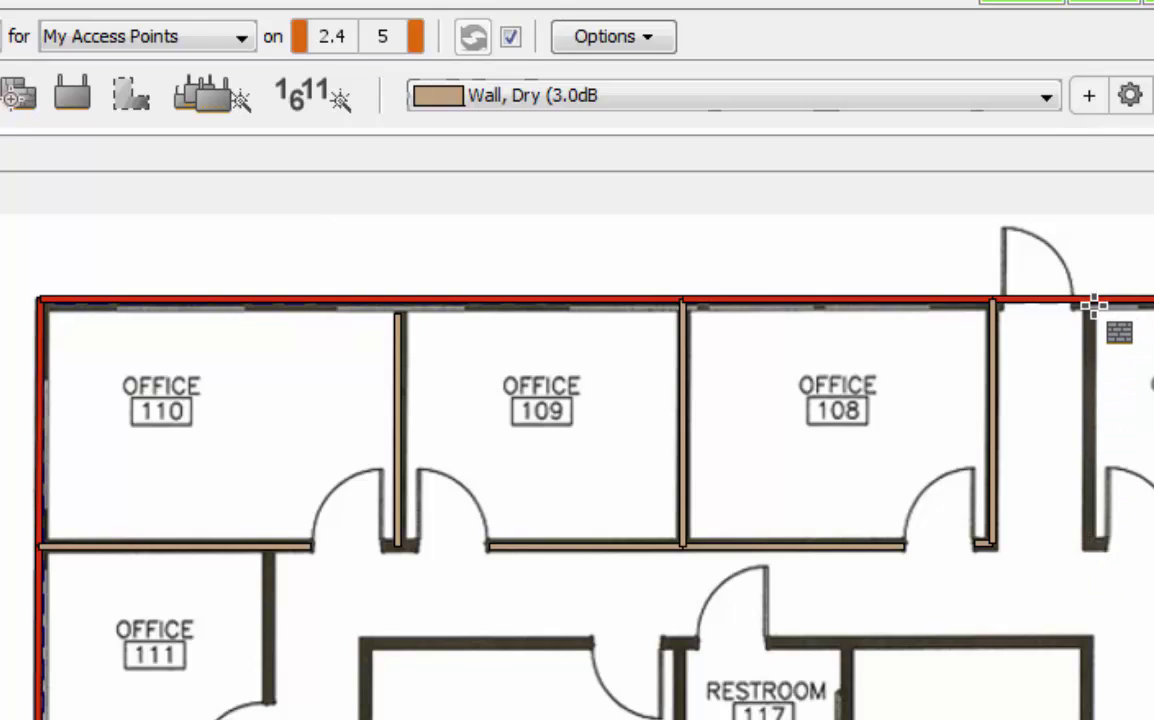
pyautogui.click(1094, 543)
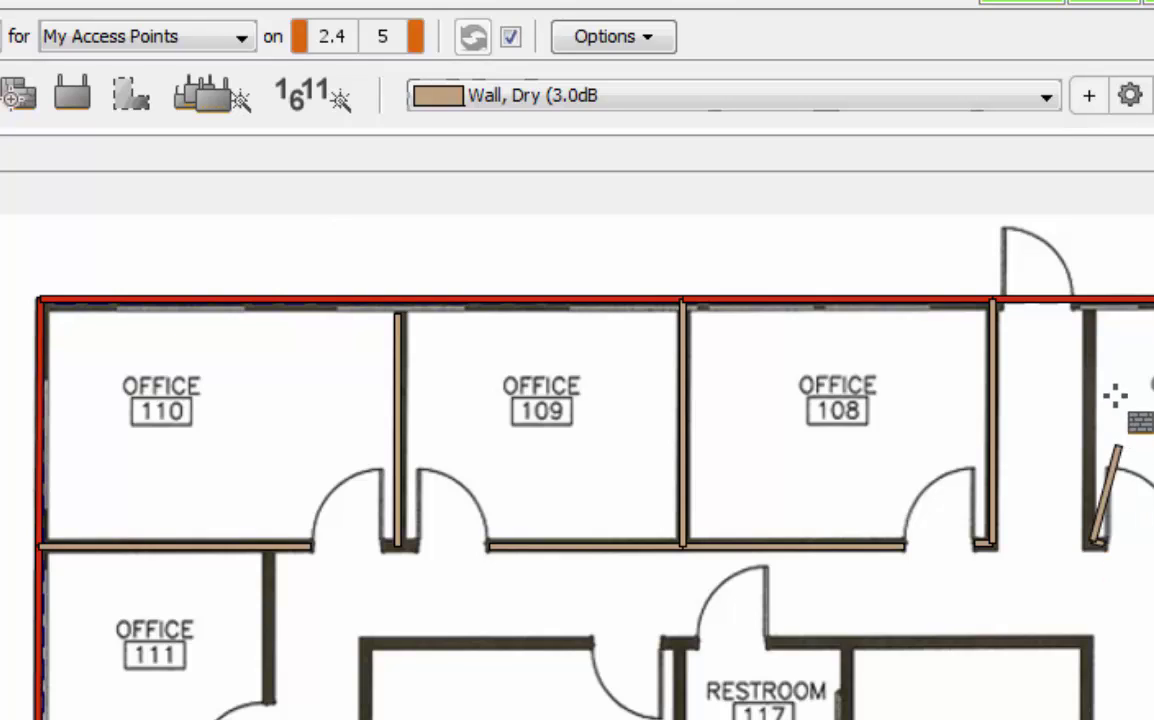
pyautogui.click(1092, 302)
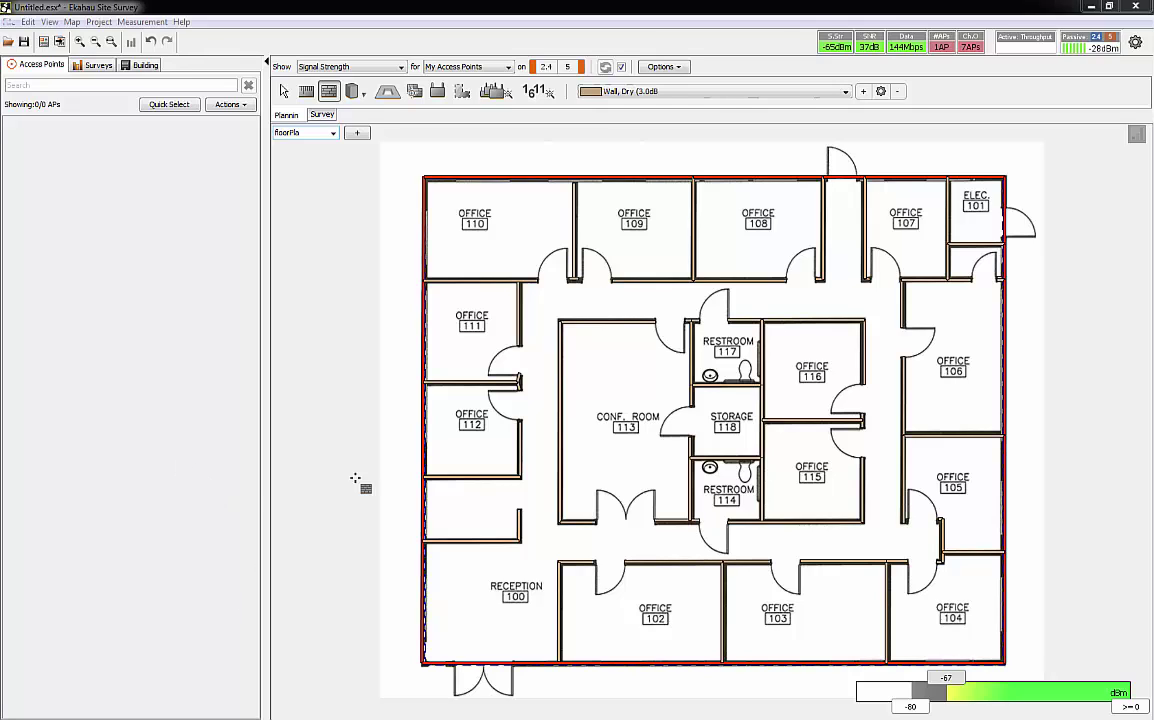
# - Switch to 'Door, Thin (2.0dB)' and draw a thin door across the office 110 doorway
pyautogui.click(646, 93)
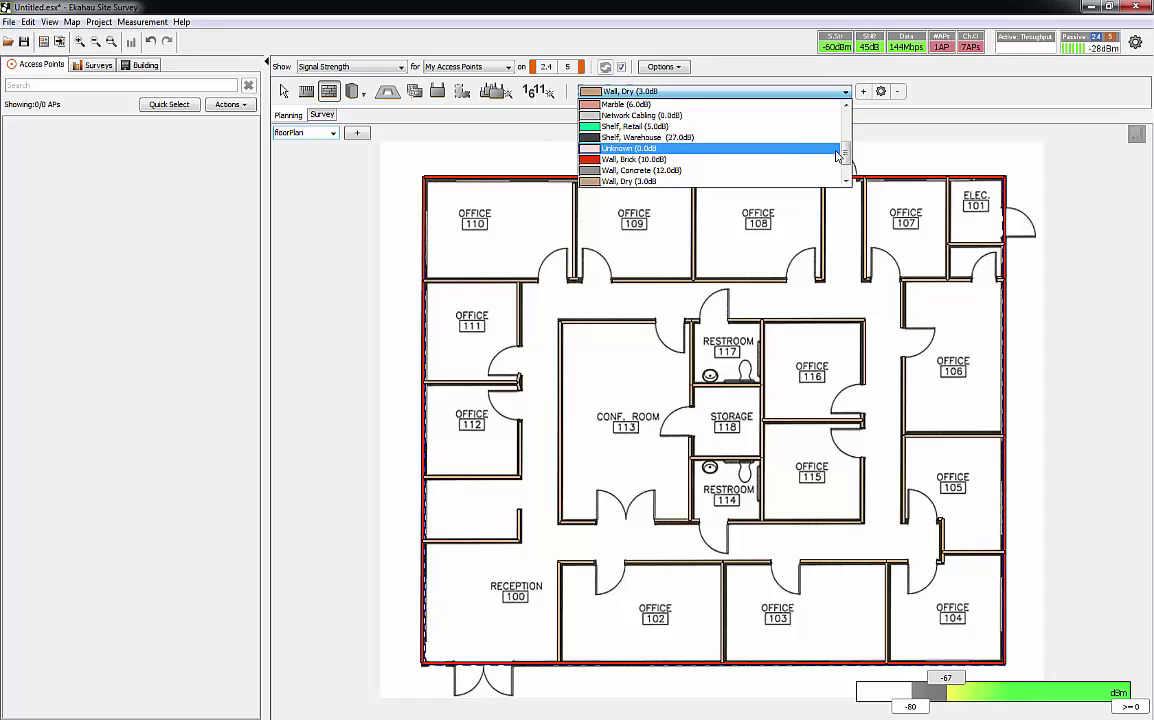
pyautogui.moveTo(838, 155); pyautogui.dragTo(845, 133)
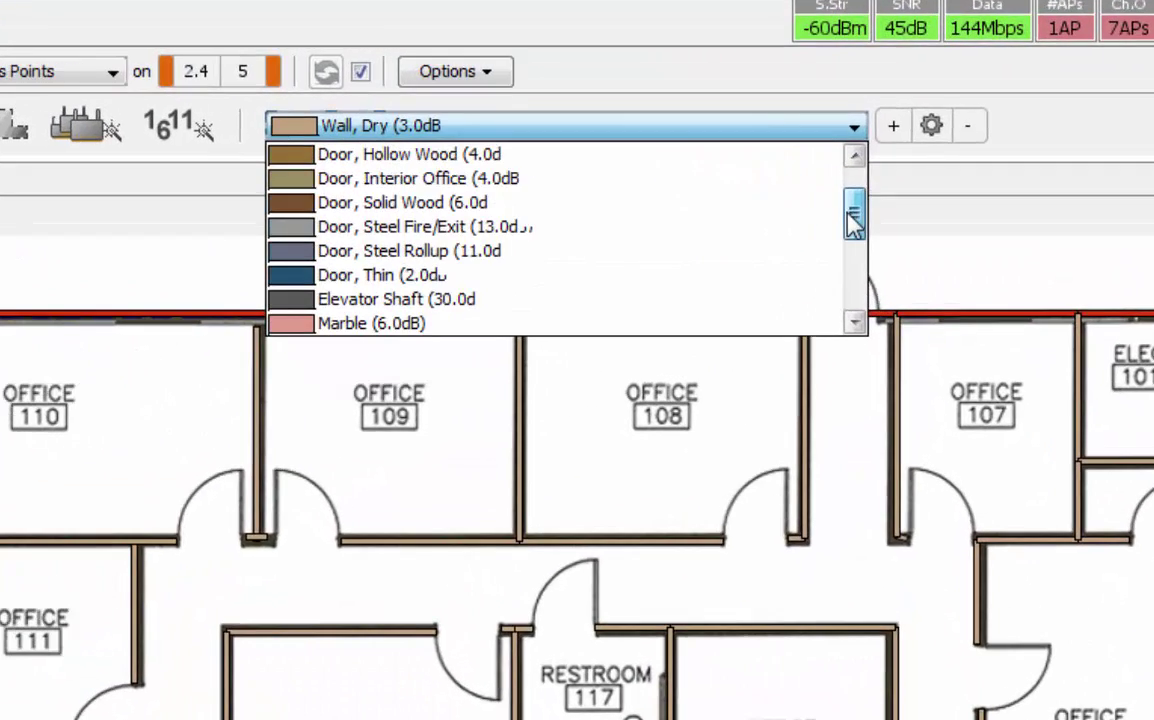
pyautogui.moveTo(853, 222); pyautogui.dragTo(858, 252)
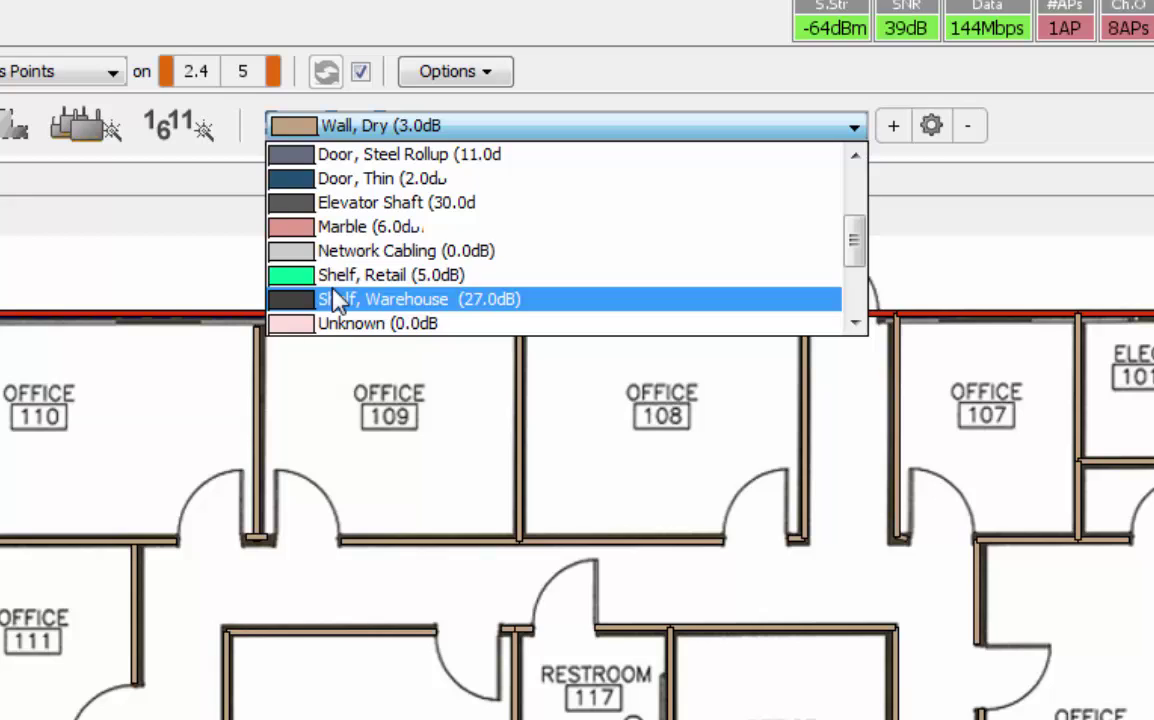
pyautogui.click(399, 182)
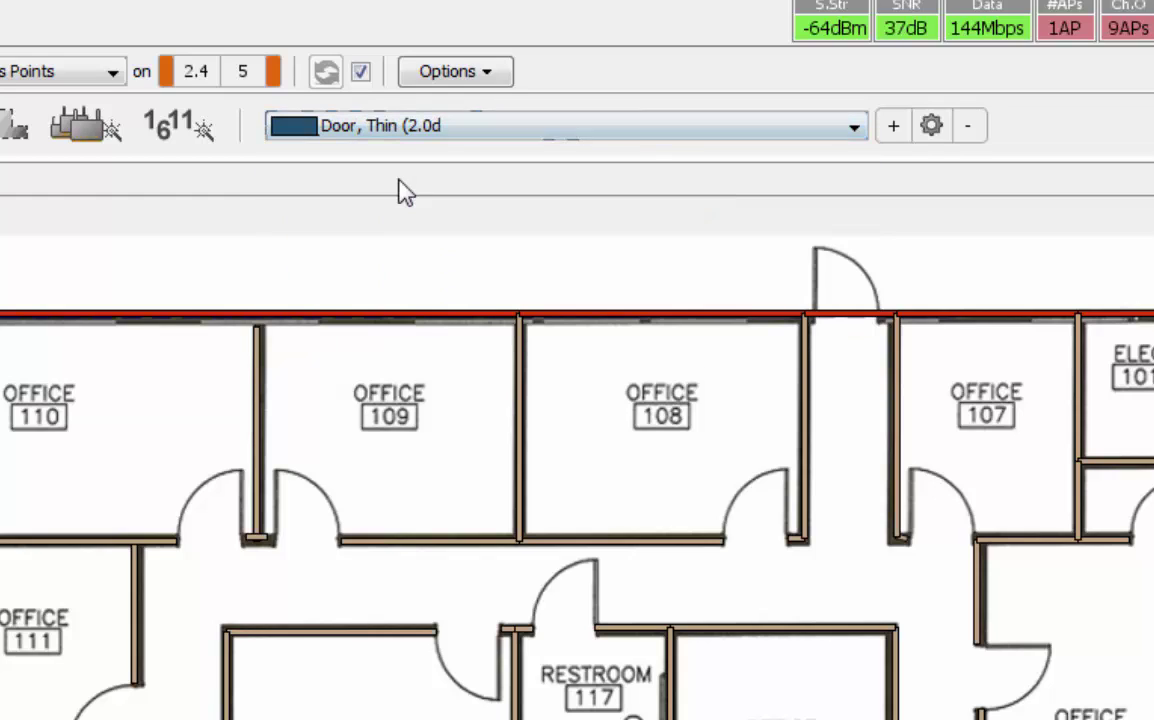
pyautogui.click(176, 540)
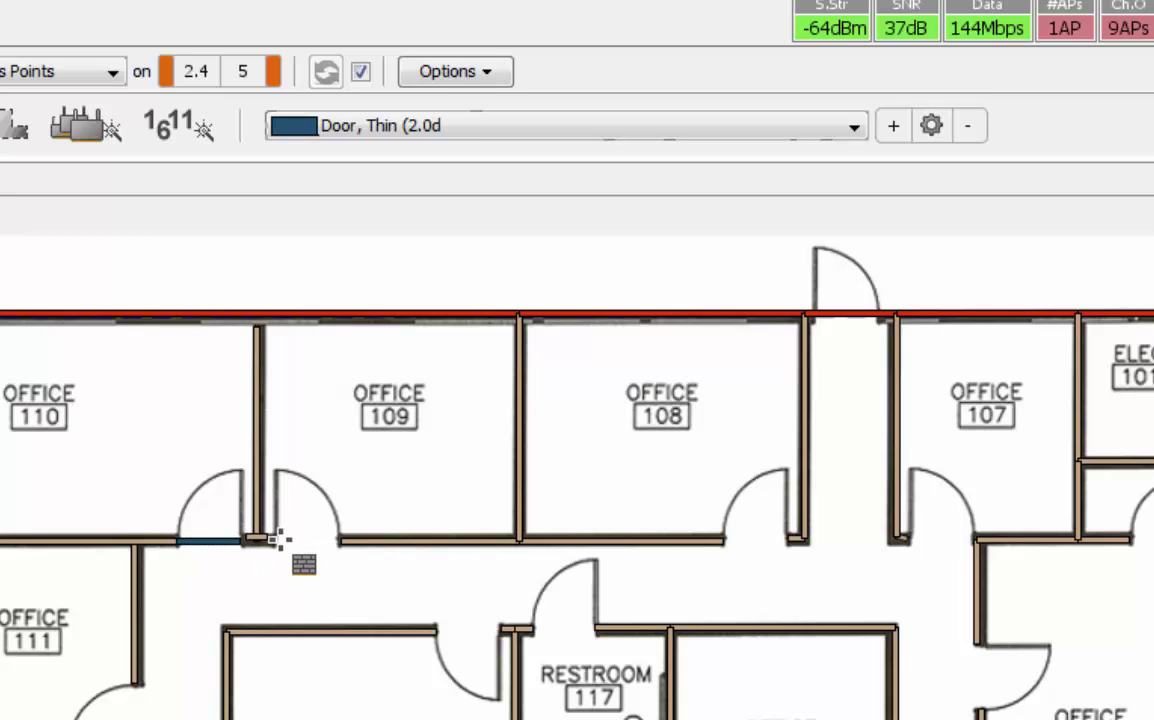
pyautogui.click(340, 541)
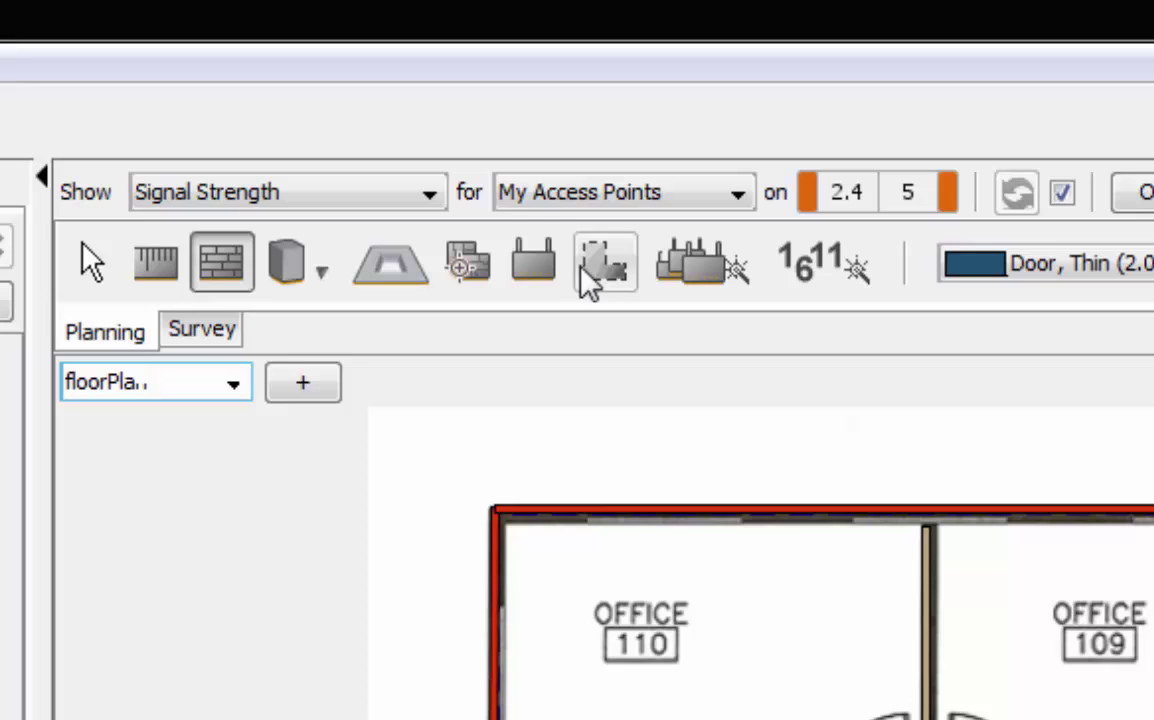
# - Place an access point in Conf. Room 113 and undo the stray dashed area
pyautogui.click(540, 266)
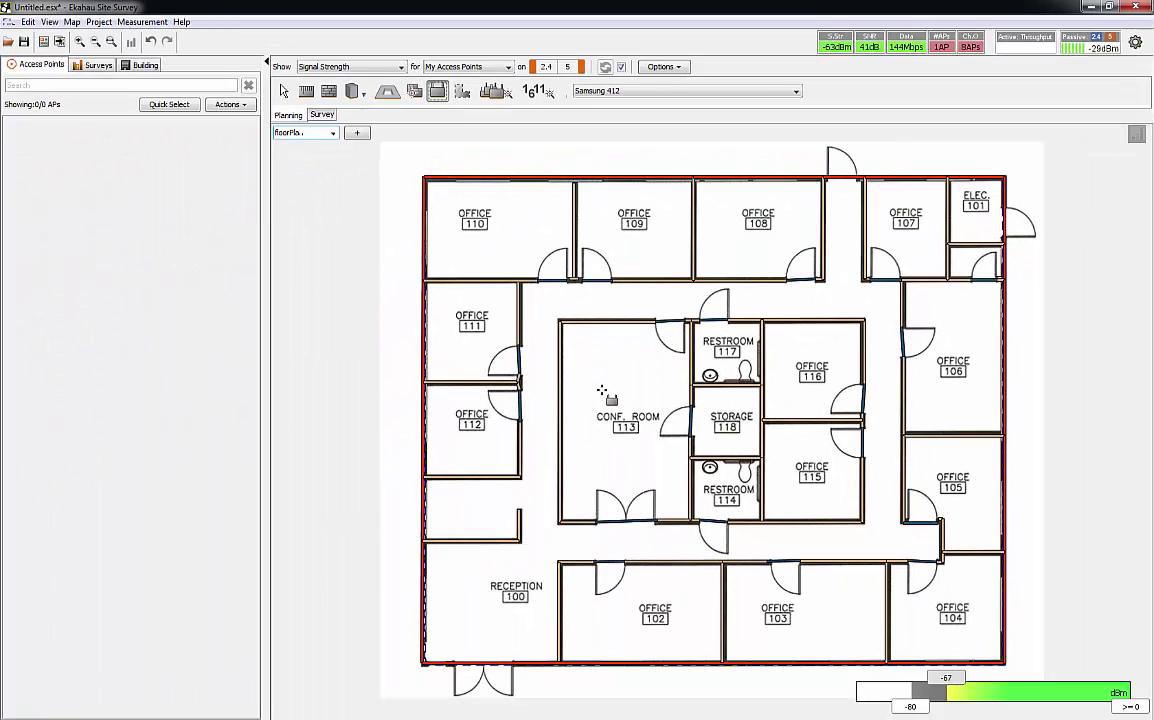
pyautogui.click(601, 390)
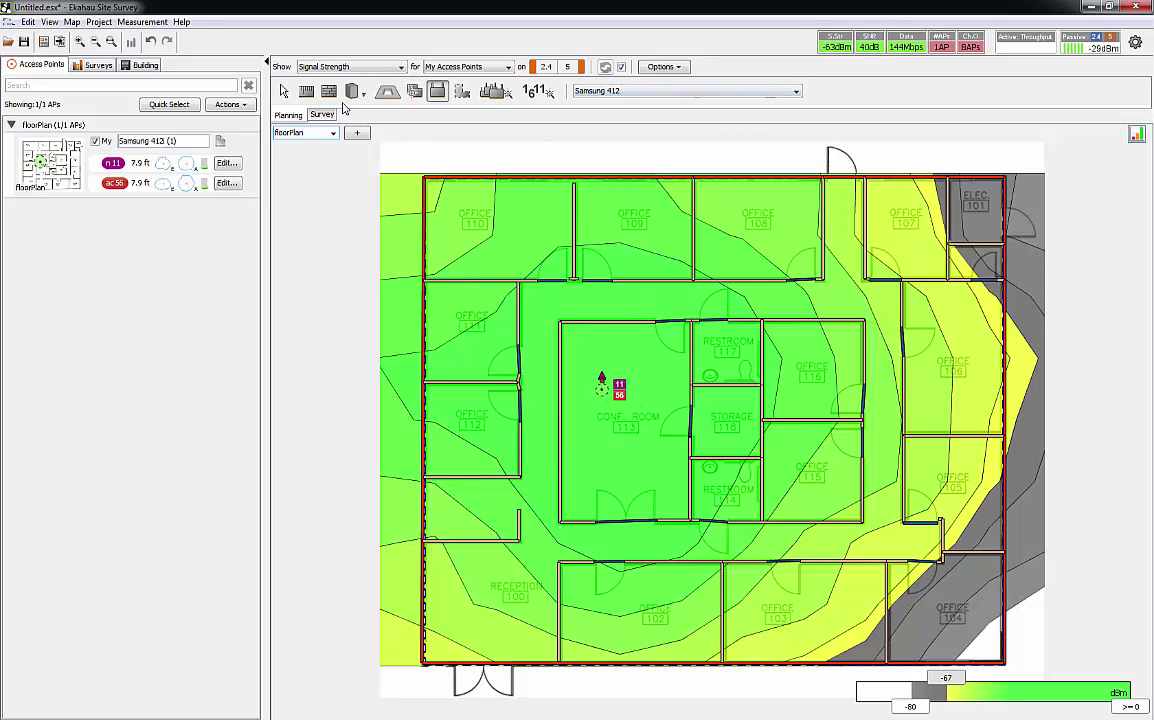
pyautogui.click(283, 91)
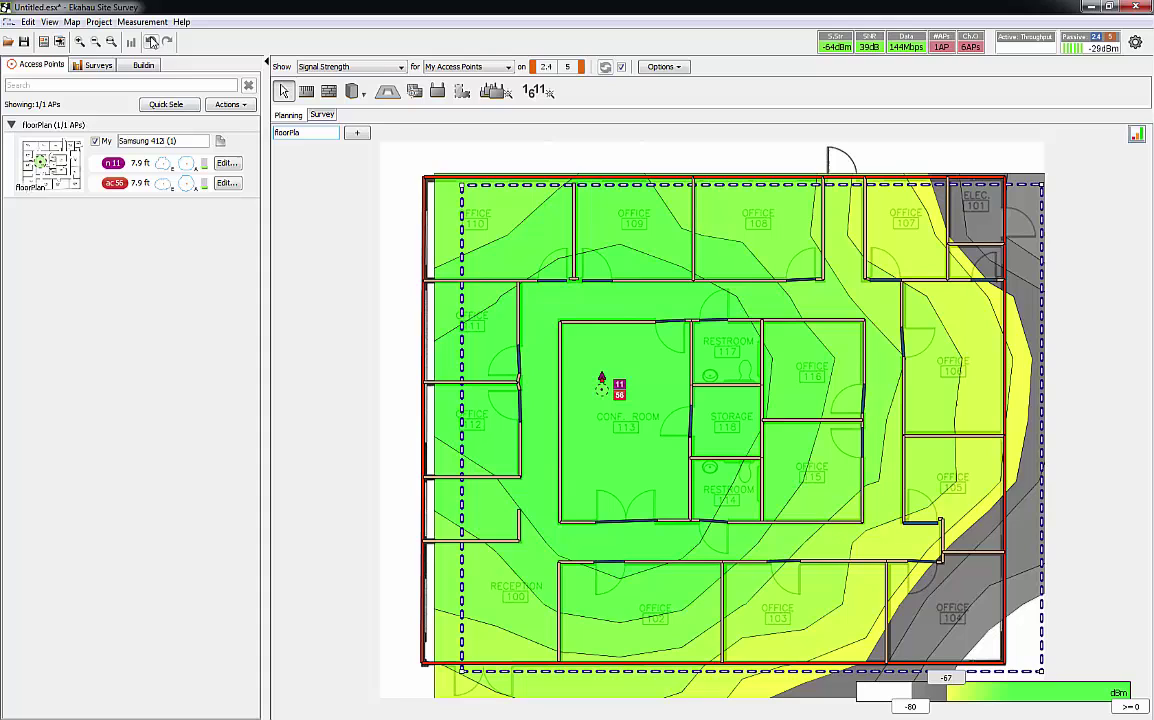
pyautogui.click(152, 42)
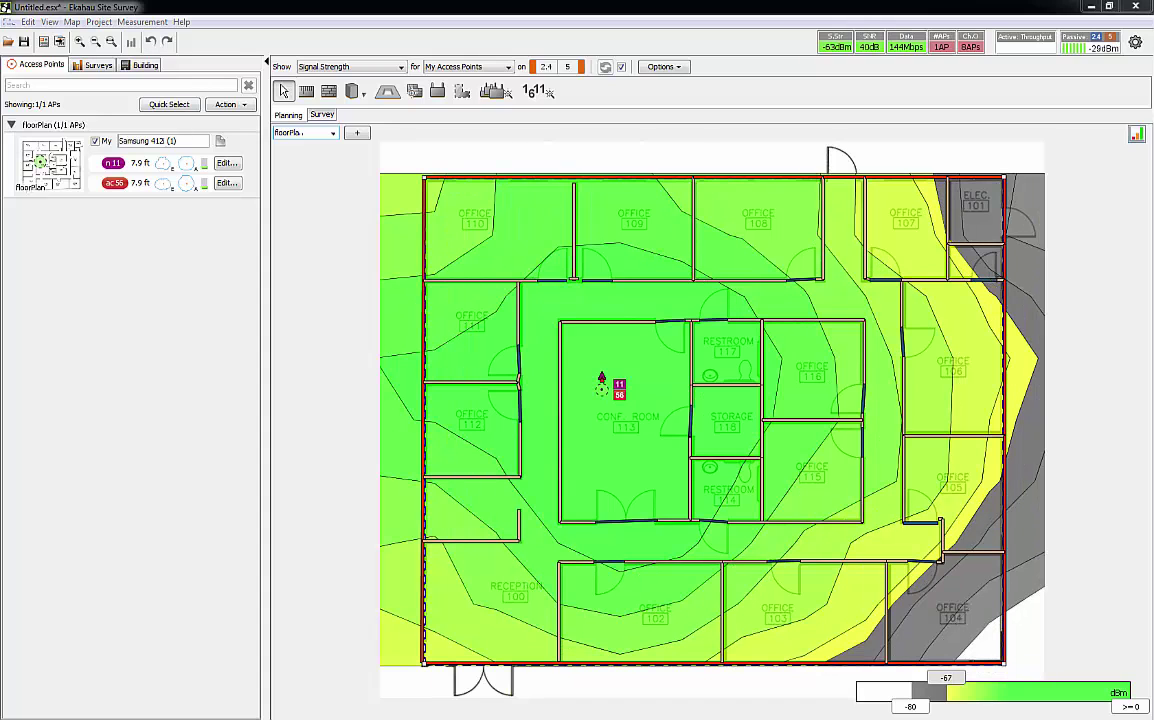
# - Move the access point from the conference room into office 115
pyautogui.click(601, 388)
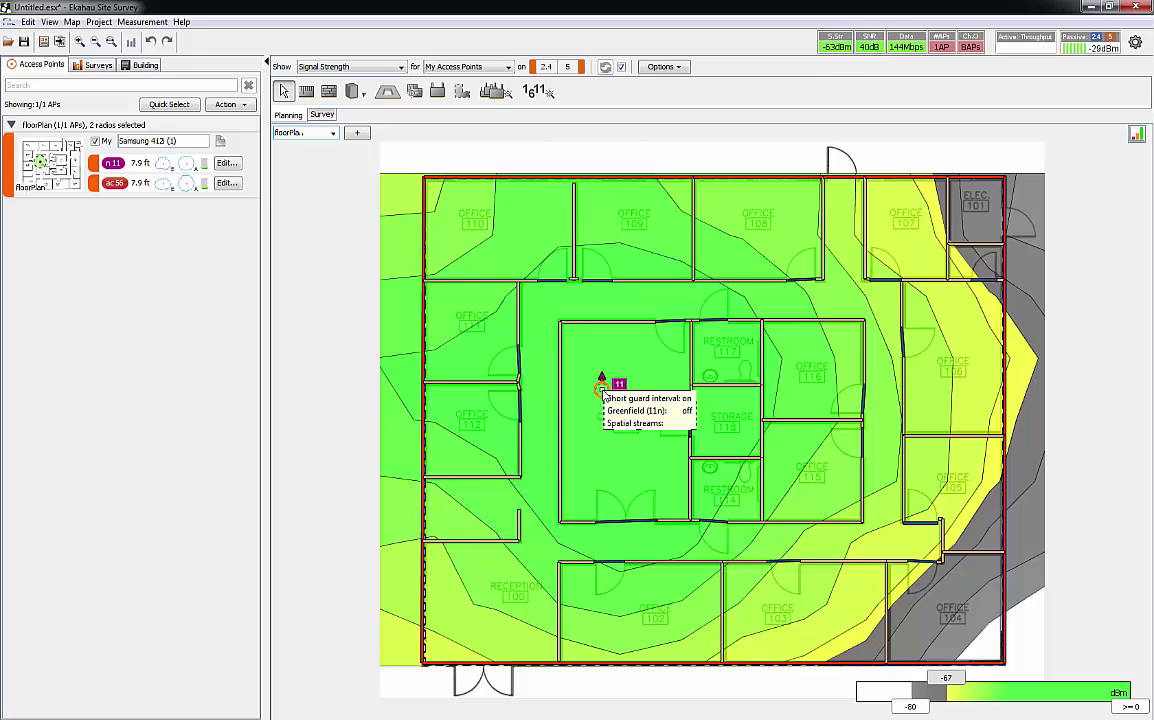
pyautogui.moveTo(601, 388); pyautogui.dragTo(729, 407)
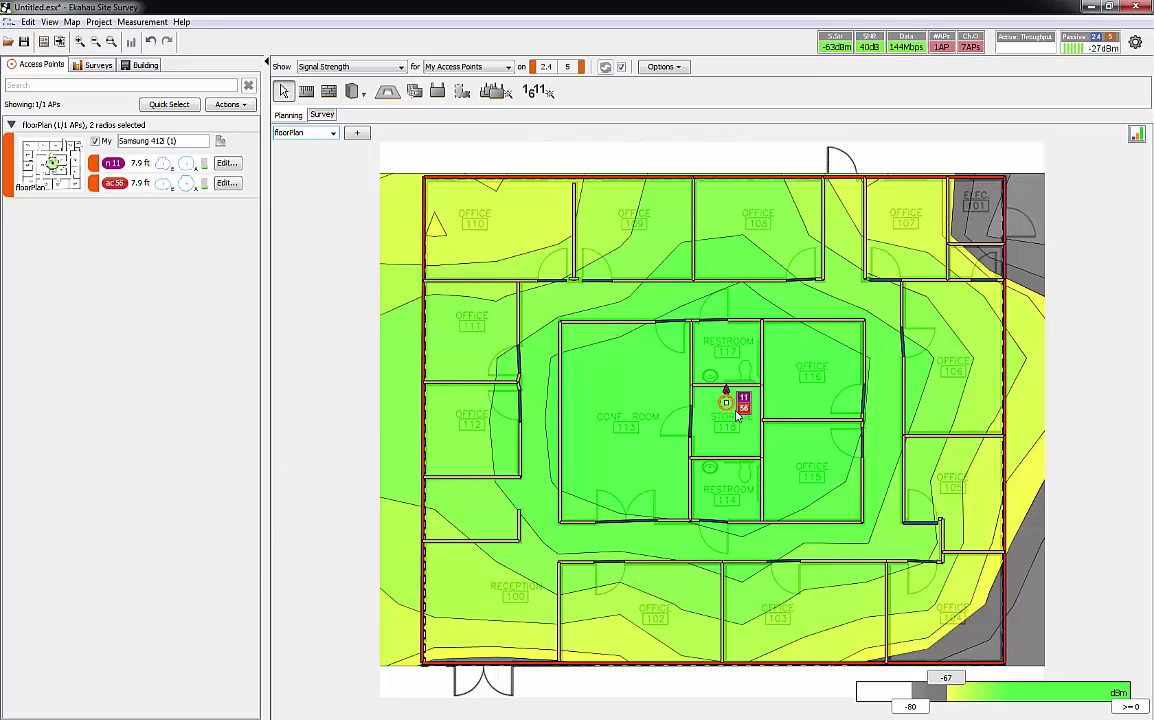
pyautogui.moveTo(738, 414); pyautogui.dragTo(746, 421)
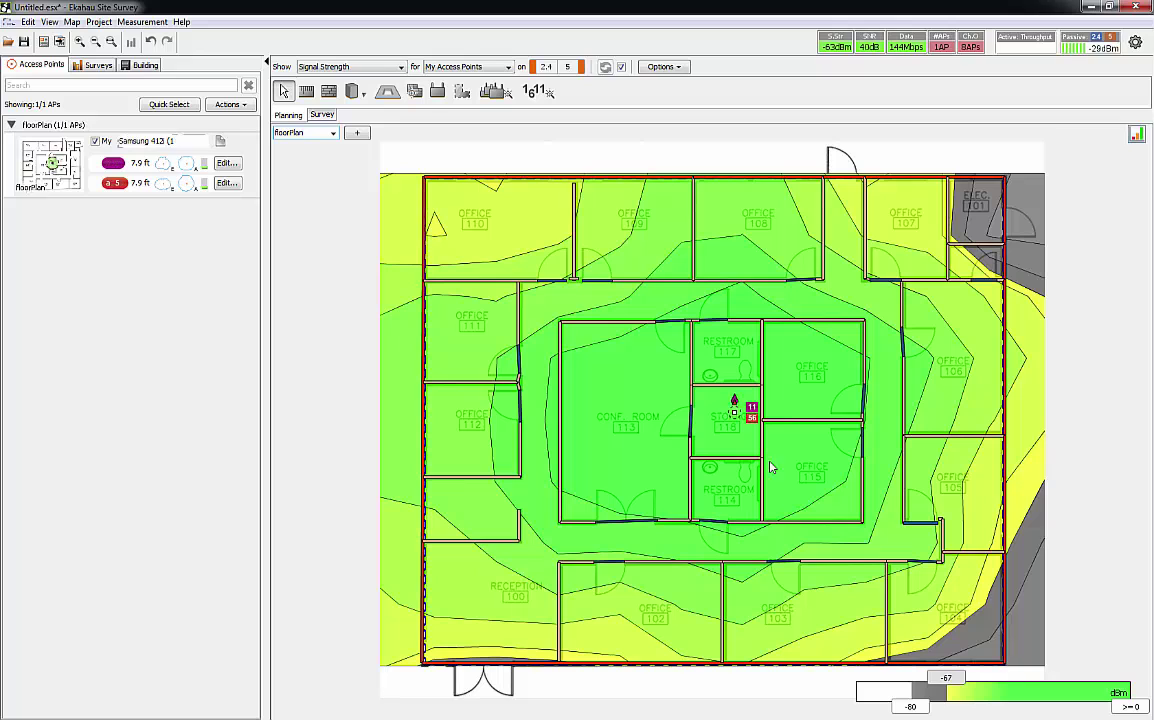
pyautogui.moveTo(770, 467); pyautogui.dragTo(793, 540)
pyautogui.moveTo(797, 566)
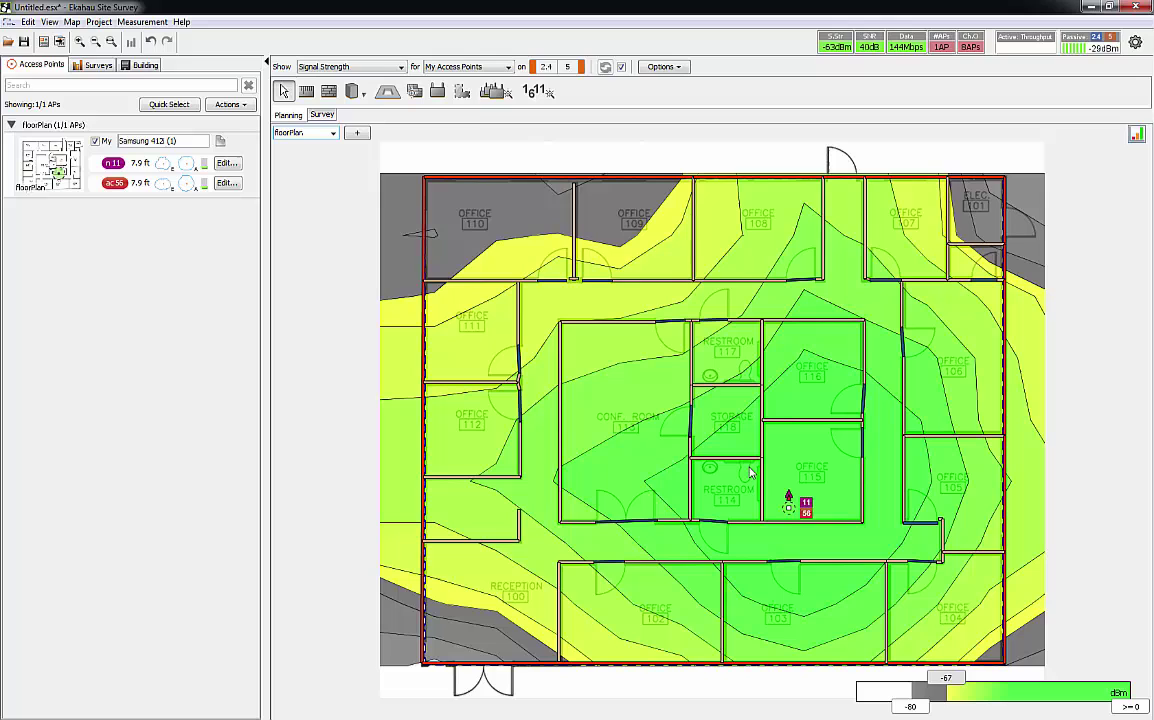
# - Place a second access point near office 111
pyautogui.click(437, 91)
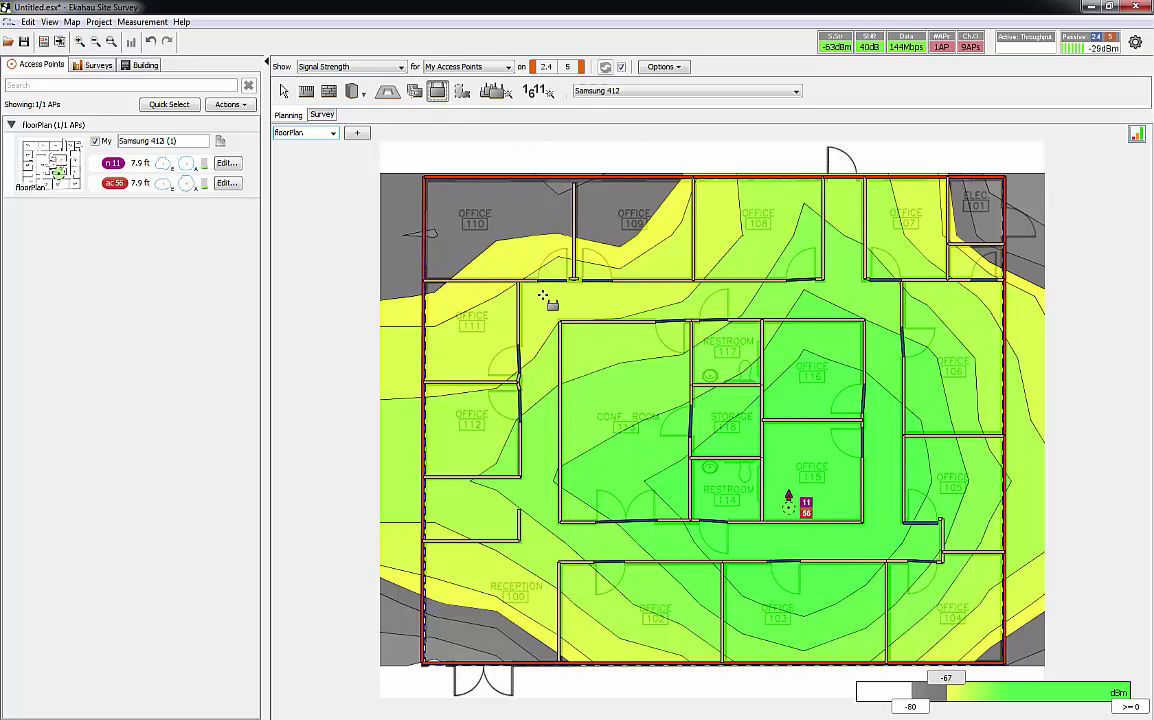
pyautogui.click(542, 295)
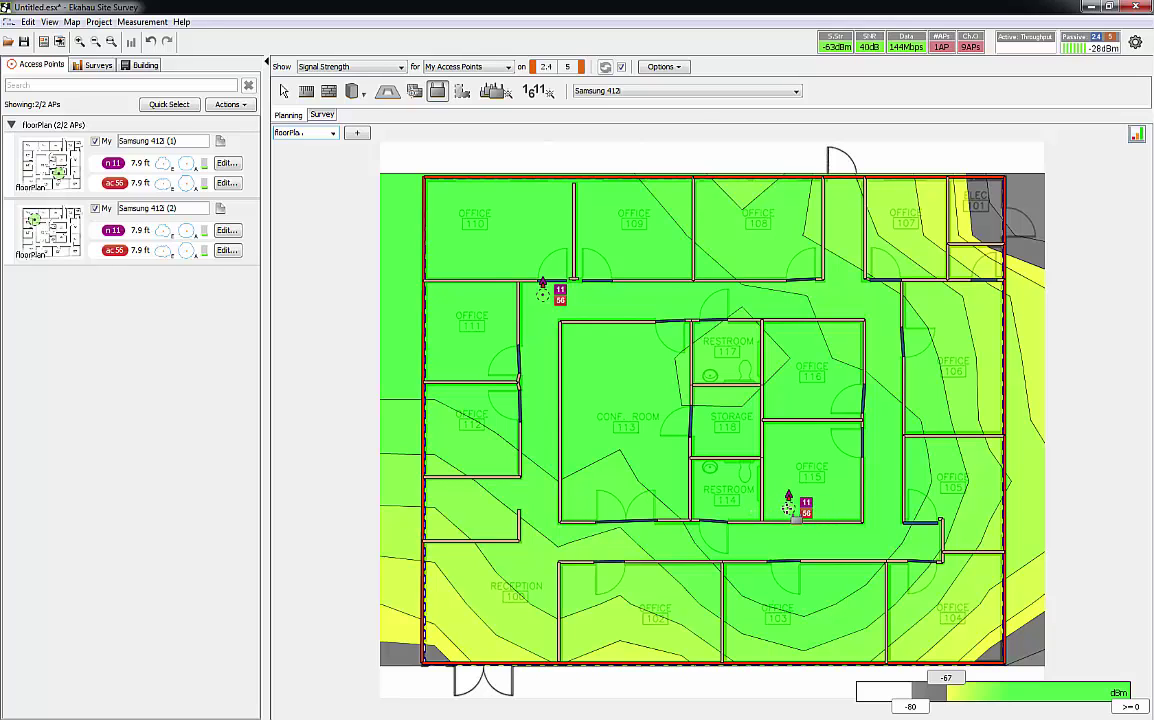
pyautogui.press('Escape')
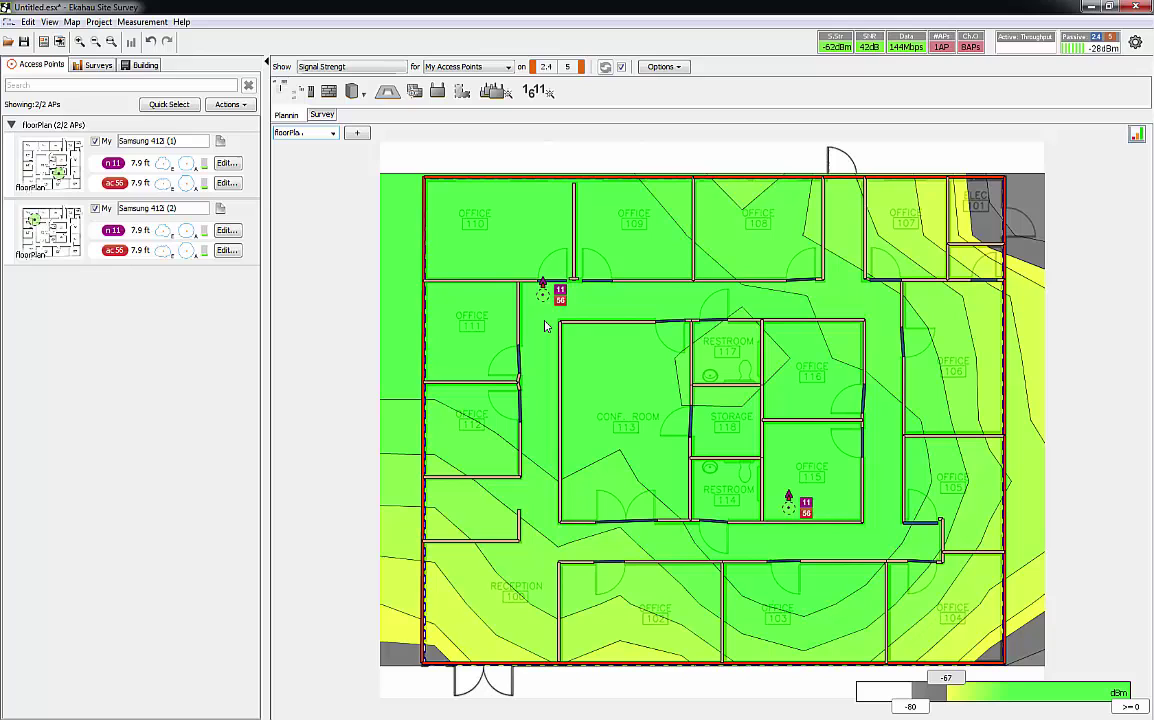
# - Delete the office 111 and office 115 access points and launch the Auto-Planner
pyautogui.click(543, 292)
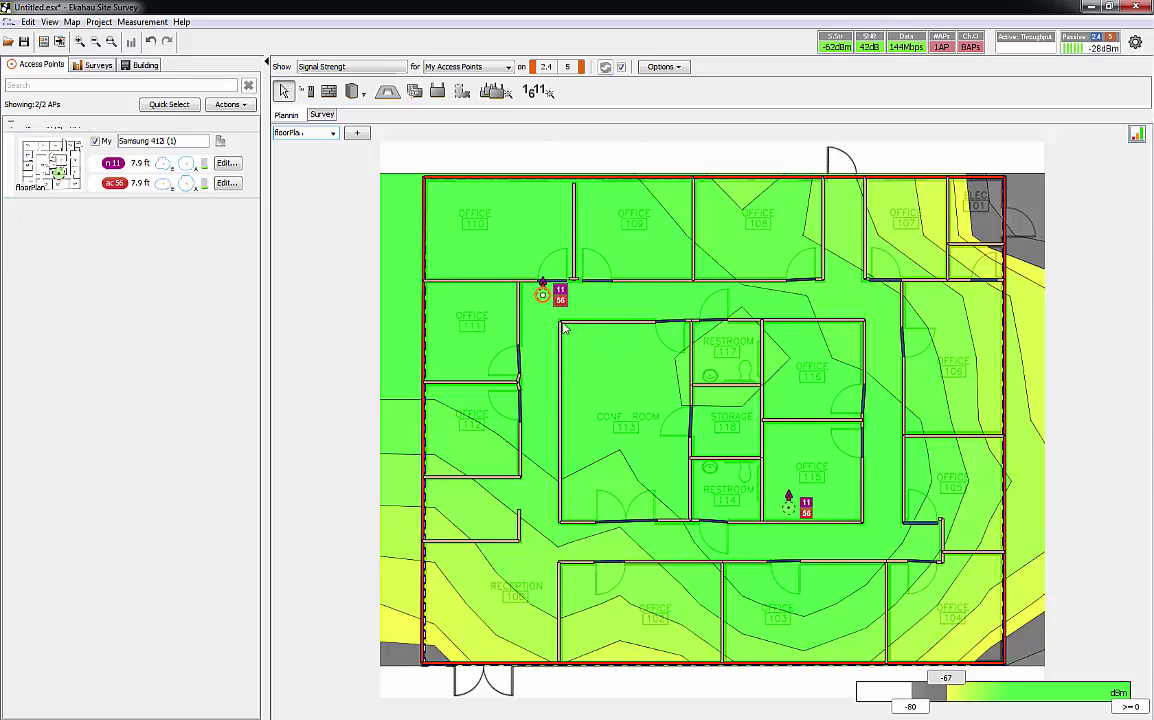
pyautogui.press('Delete')
pyautogui.click(789, 502)
pyautogui.press('Delete')
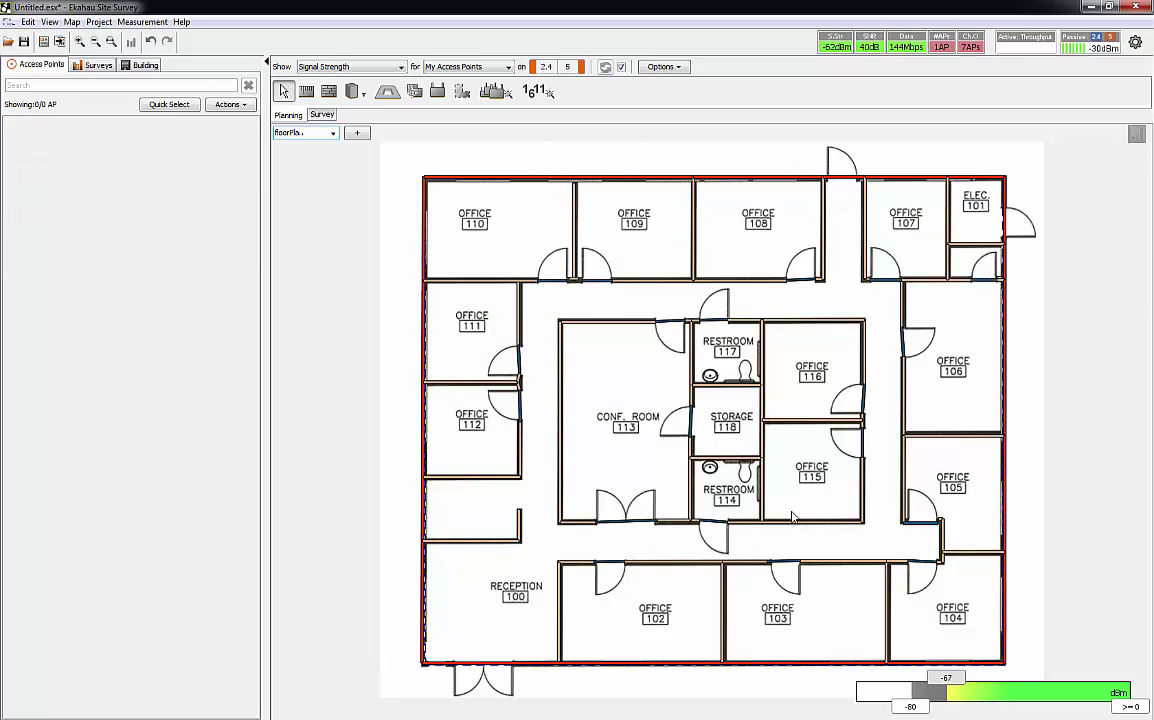
pyautogui.click(497, 91)
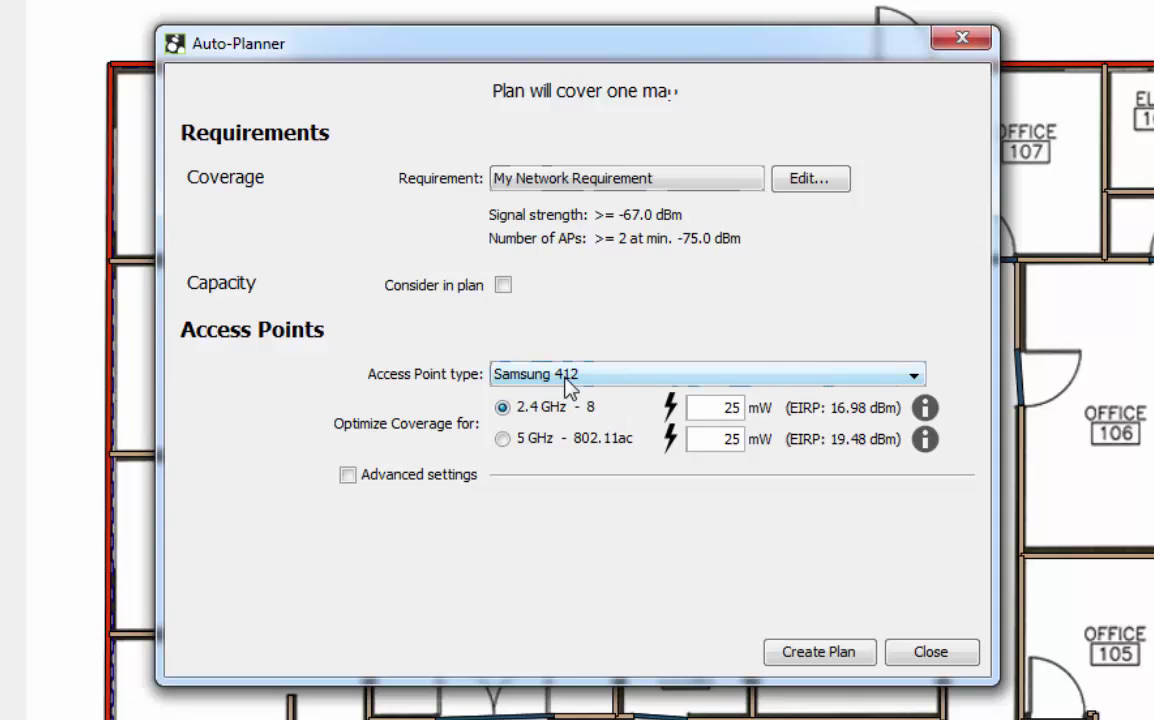
# - Choose Samsung 412 as the access point model and optimize for 5 GHz
pyautogui.click(566, 376)
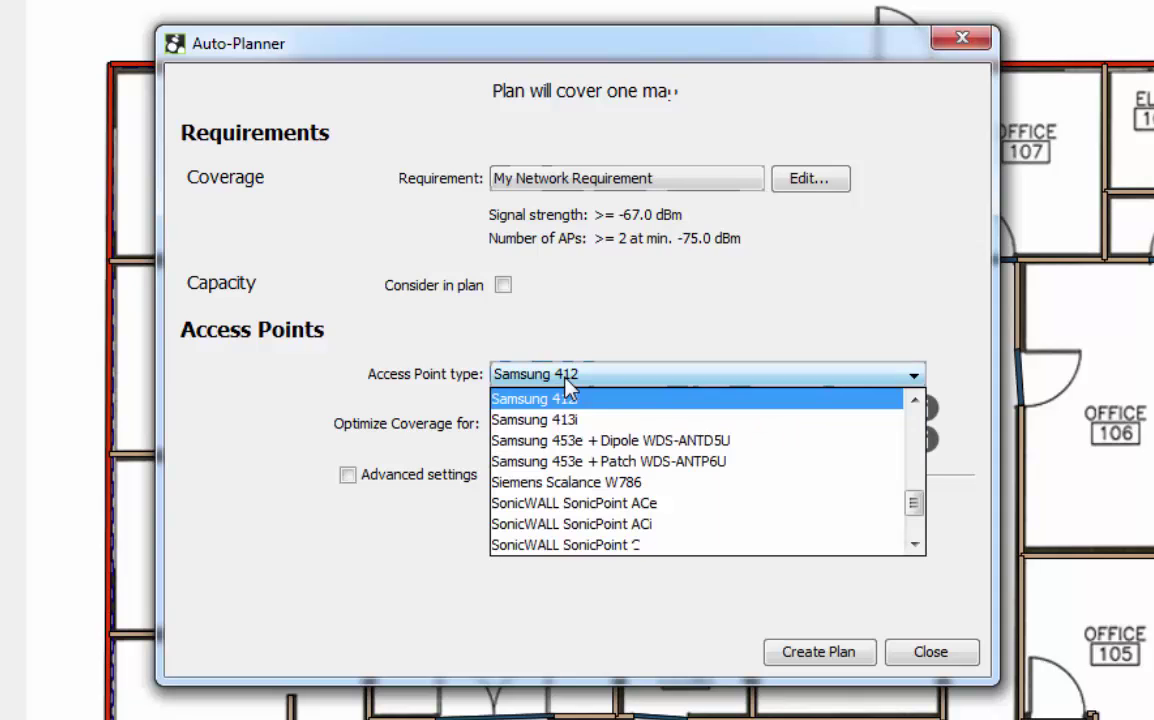
pyautogui.click(650, 399)
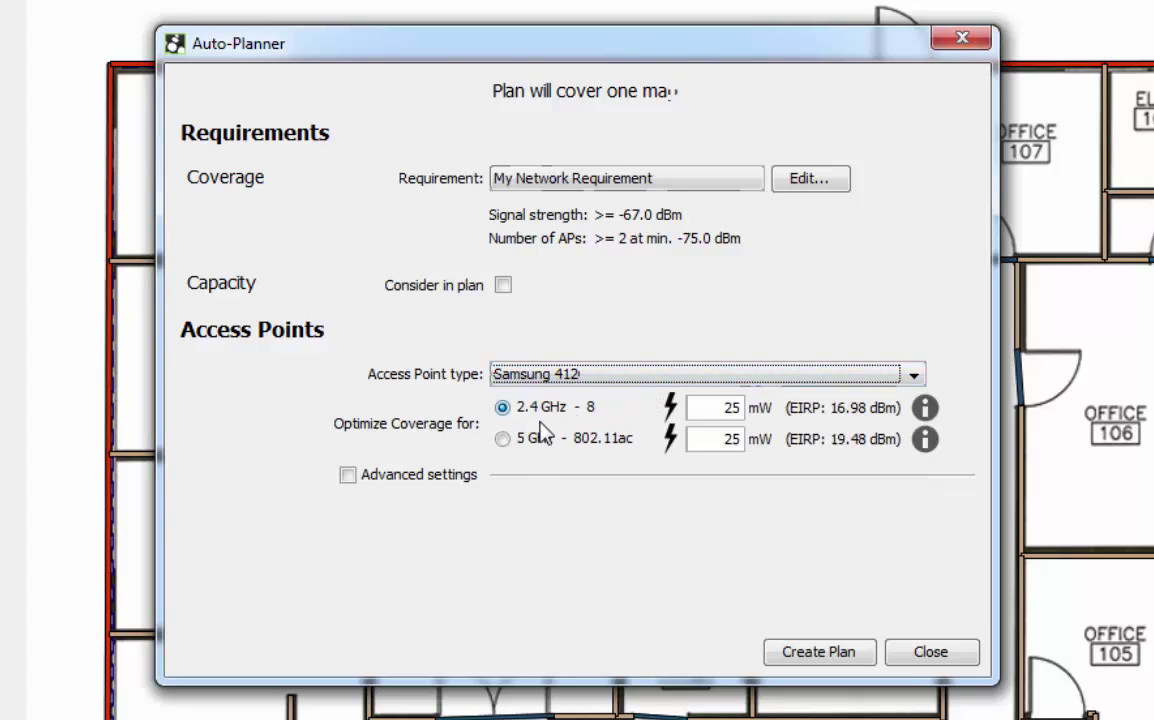
pyautogui.click(503, 441)
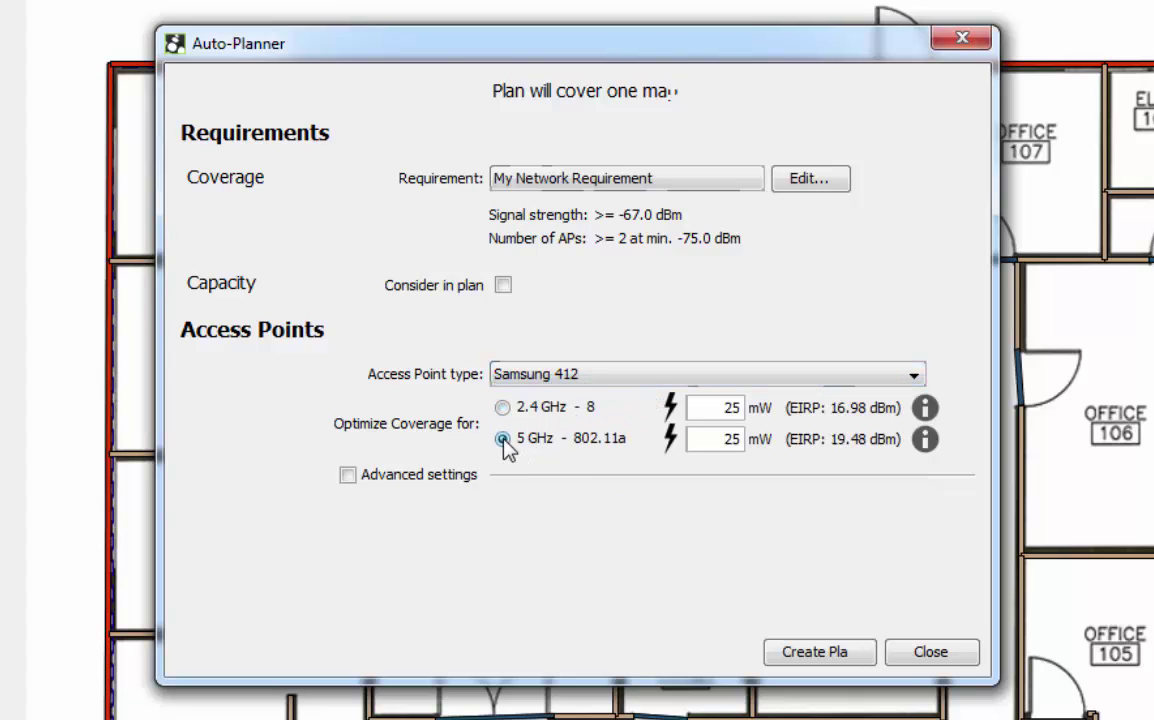
# - Set both 2.4 GHz and 5 GHz transmit power to 5 mW
pyautogui.click(721, 404)
pyautogui.press('BackSpace')
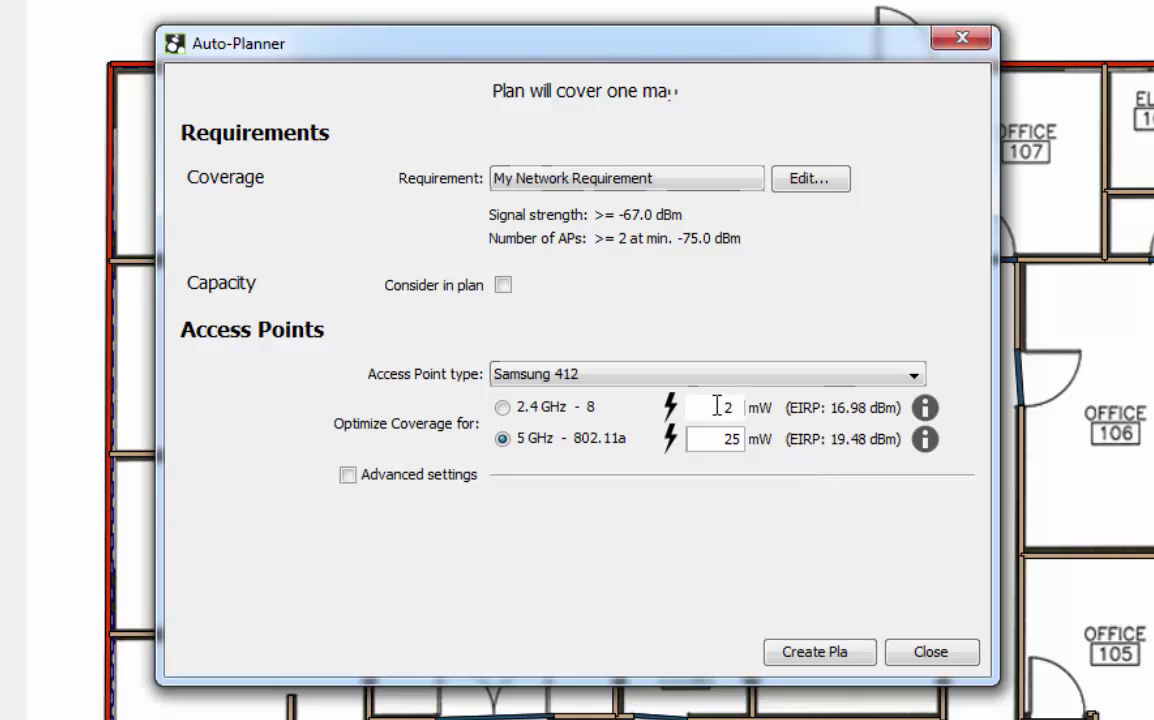
pyautogui.doubleClick(719, 404)
pyautogui.write('50')
pyautogui.click(700, 440)
pyautogui.press('End')
pyautogui.press('BackSpace')
pyautogui.hotkey('shift', 'Home')
pyautogui.write('5')
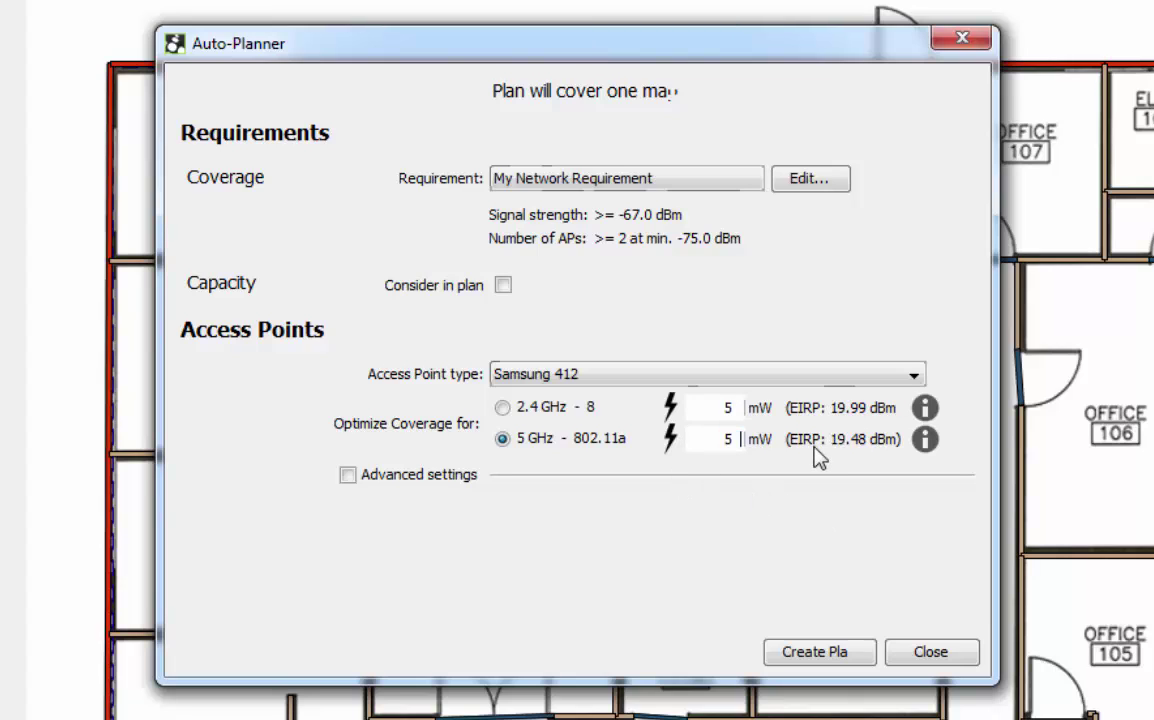
# - Auto-plan two access points (channels 1/36 and 6/44) and shift the Office 116 AP down into the east corridor
pyautogui.click(820, 667)
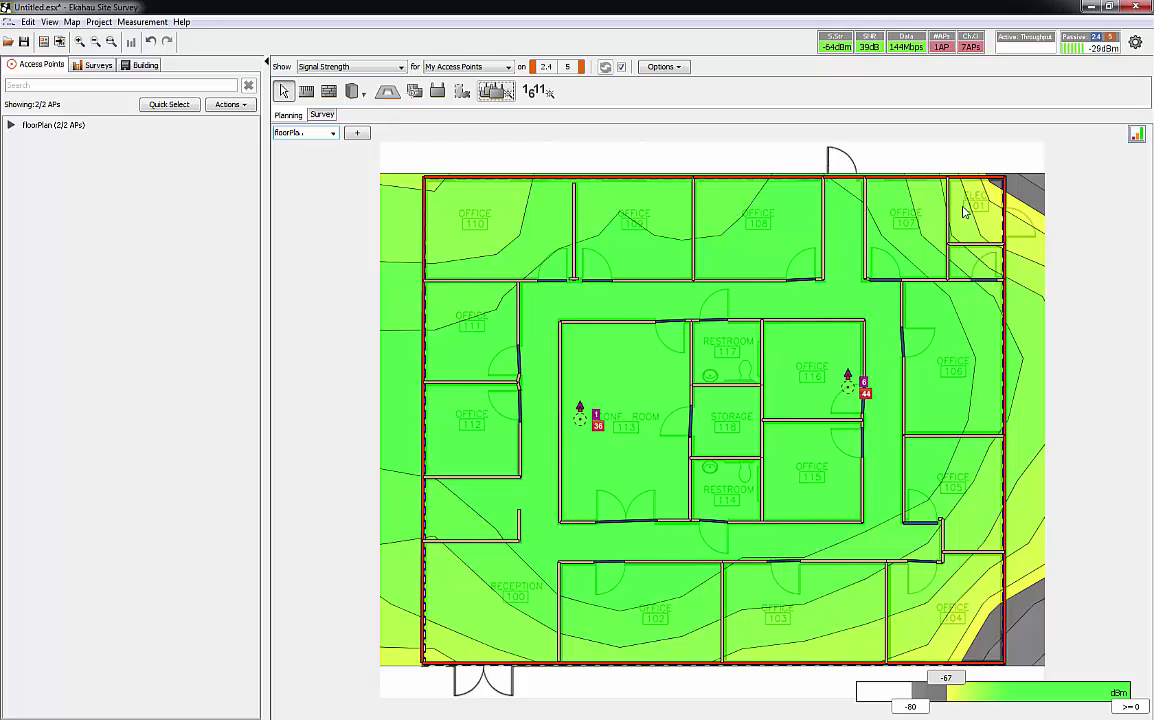
pyautogui.moveTo(997, 192)
pyautogui.moveTo(1006, 652)
pyautogui.moveTo(849, 389)
pyautogui.moveTo(849, 389); pyautogui.dragTo(876, 396)
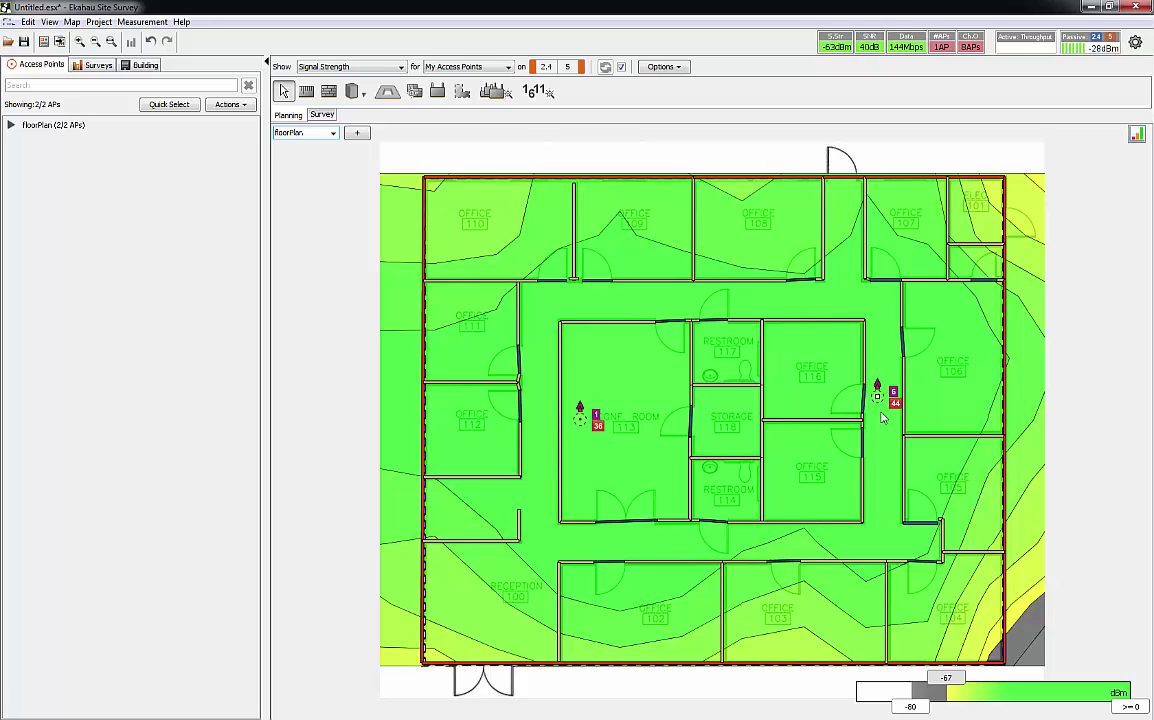
pyautogui.moveTo(877, 396); pyautogui.dragTo(880, 413)
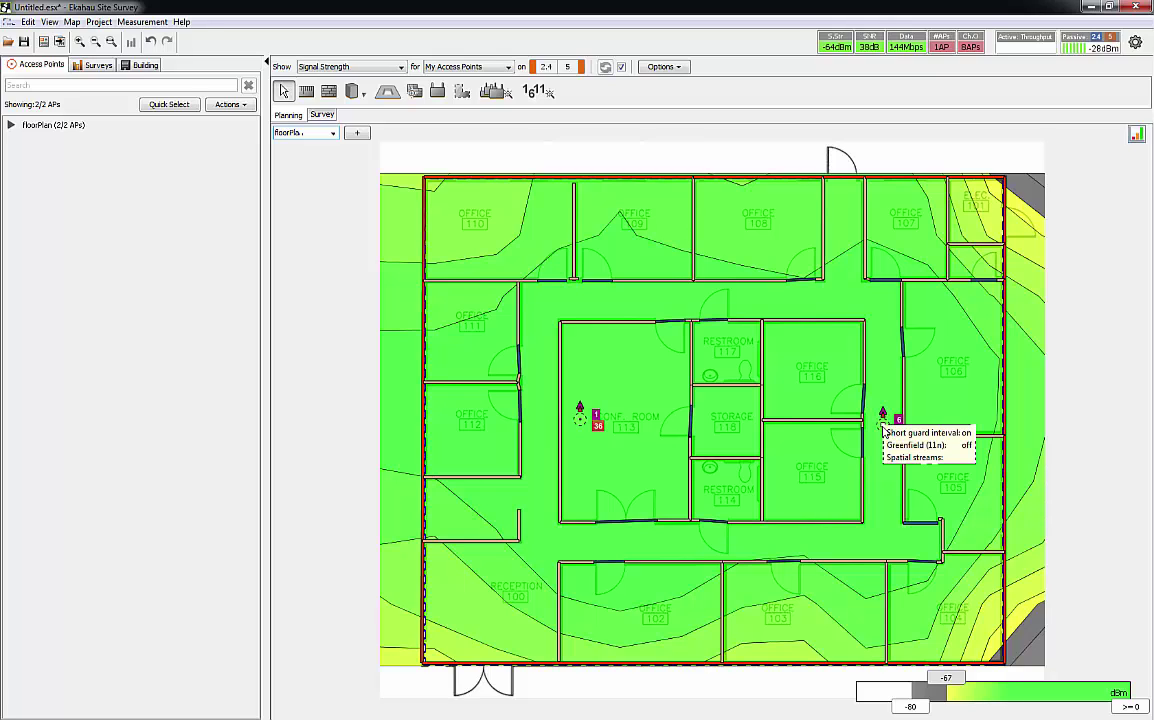
pyautogui.moveTo(883, 428); pyautogui.dragTo(882, 440)
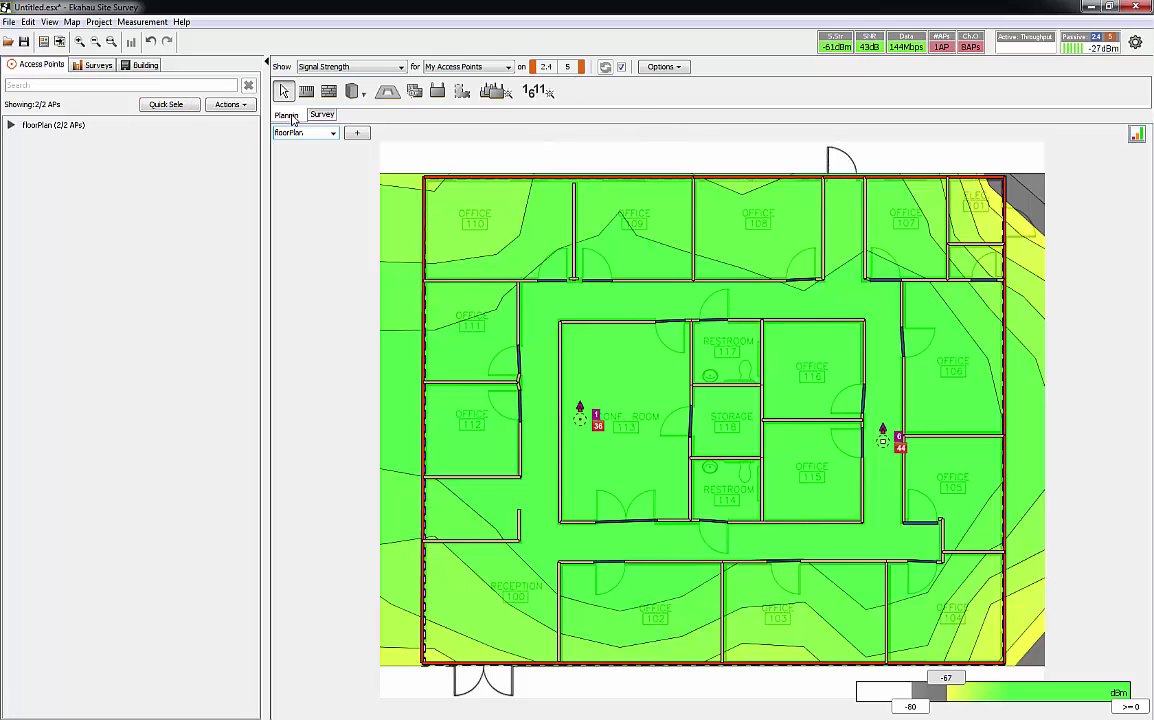
pyautogui.click(134, 65)
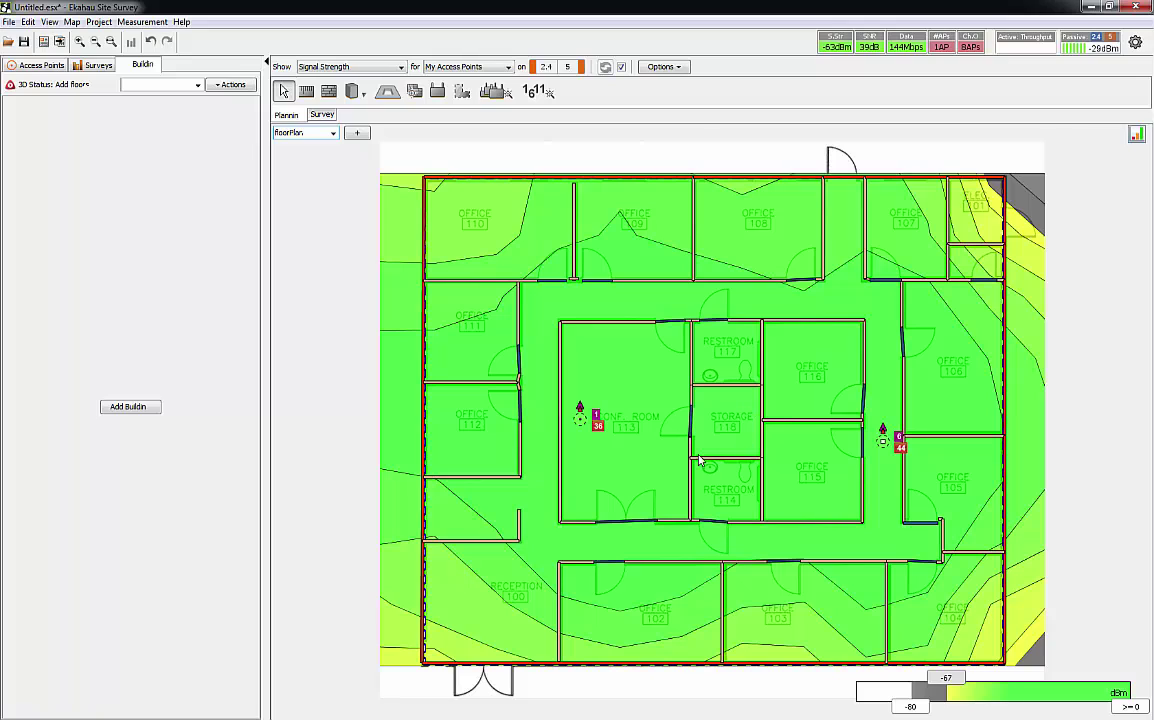
pyautogui.moveTo(708, 441)
pyautogui.moveTo(435, 289)
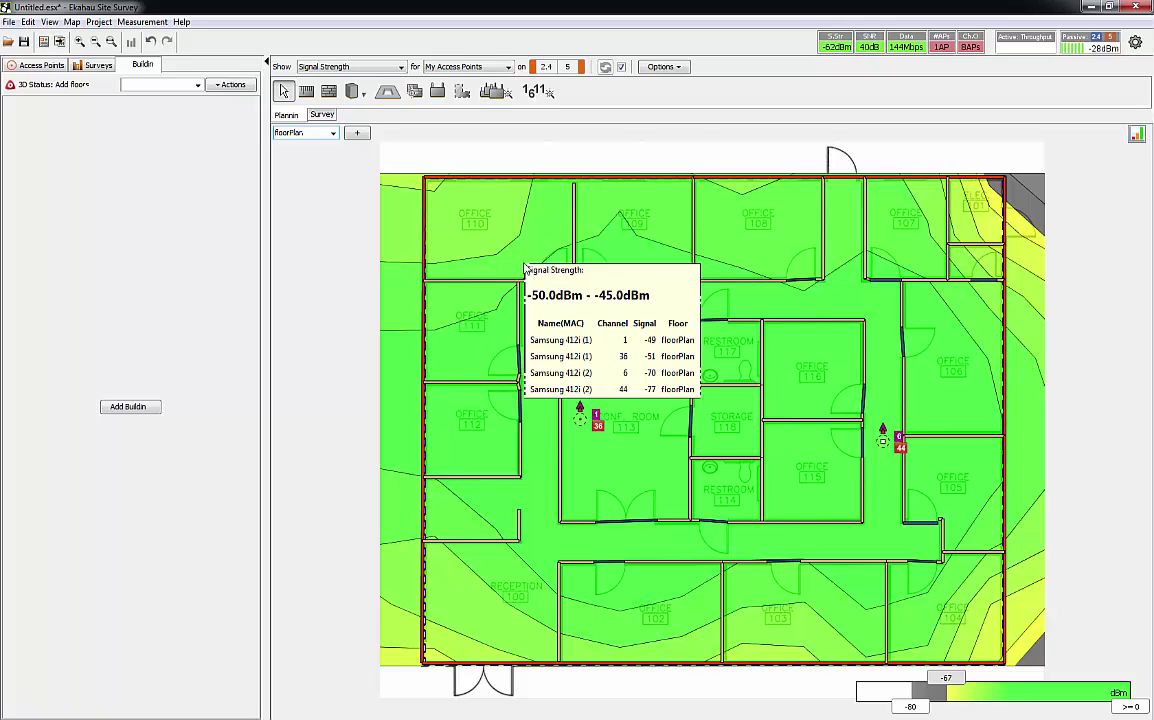
pyautogui.click(98, 68)
pyautogui.click(49, 65)
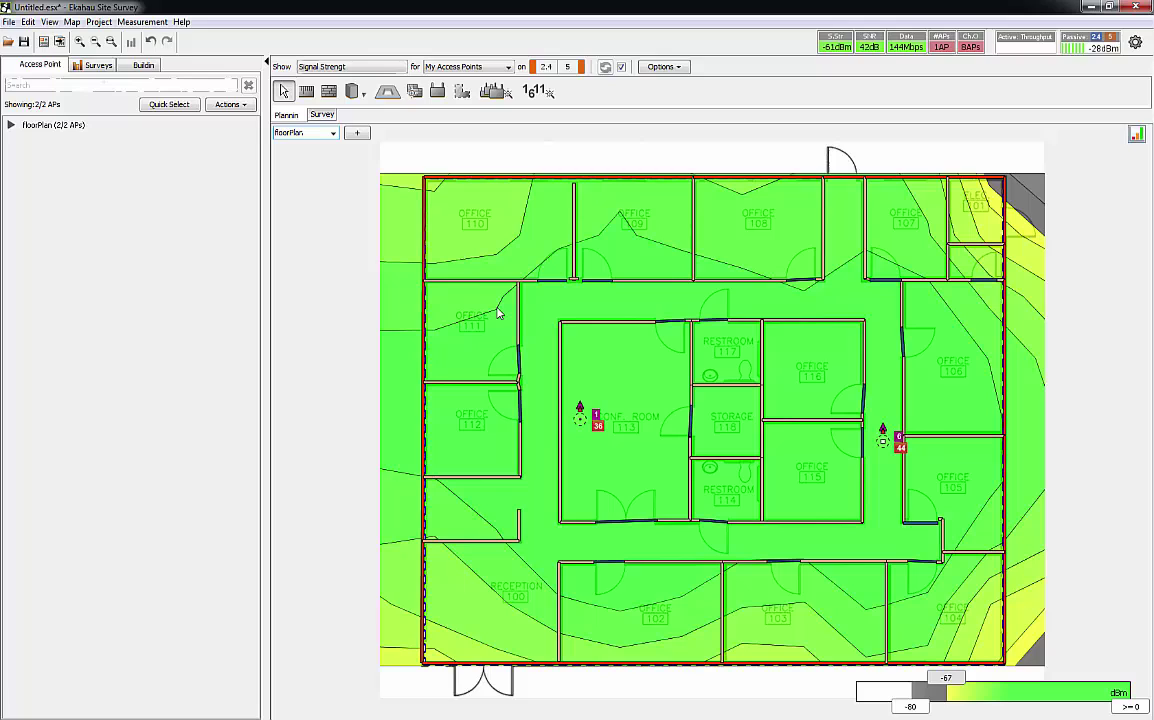
# - Select all four floorPlan radios and open Edit Selected Simulated Radios, enabling the antenna-height option
pyautogui.moveTo(500, 312)
pyautogui.click(12, 122)
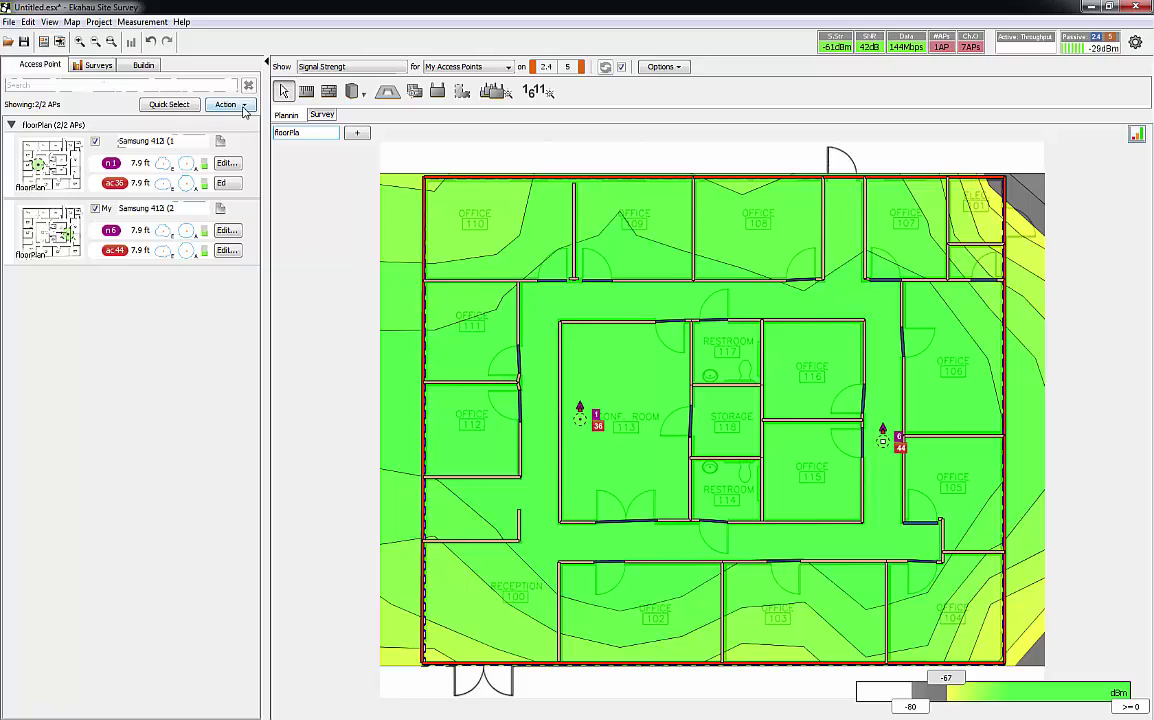
pyautogui.click(226, 104)
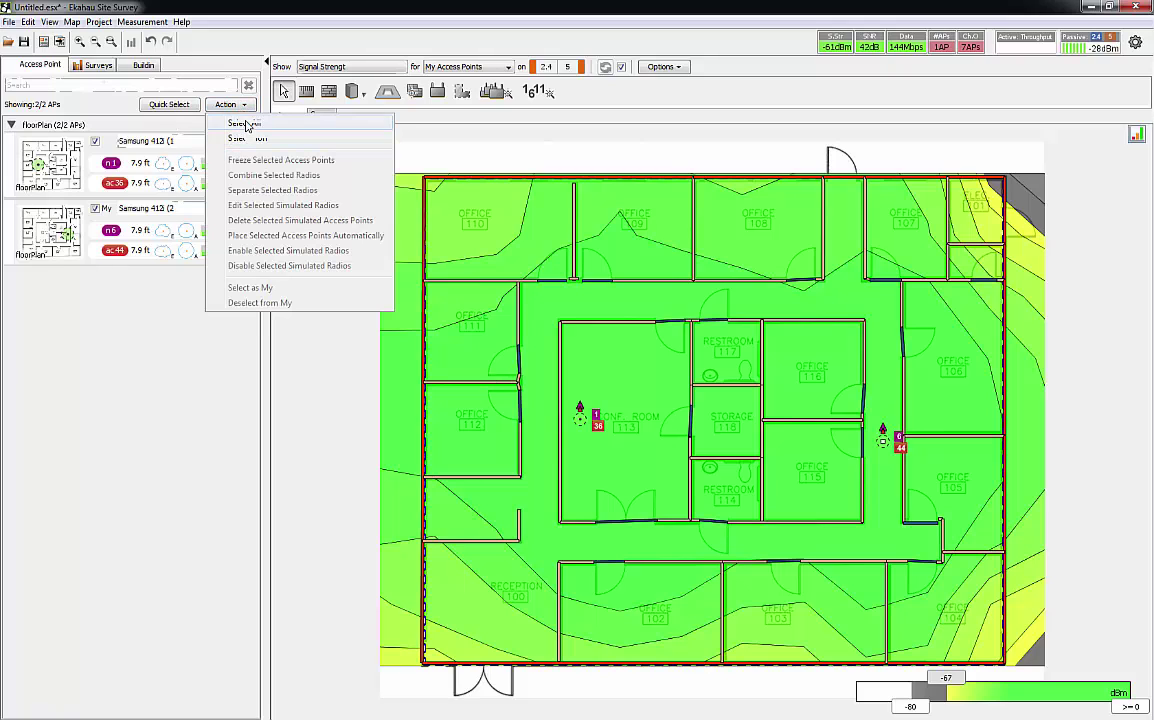
pyautogui.click(241, 122)
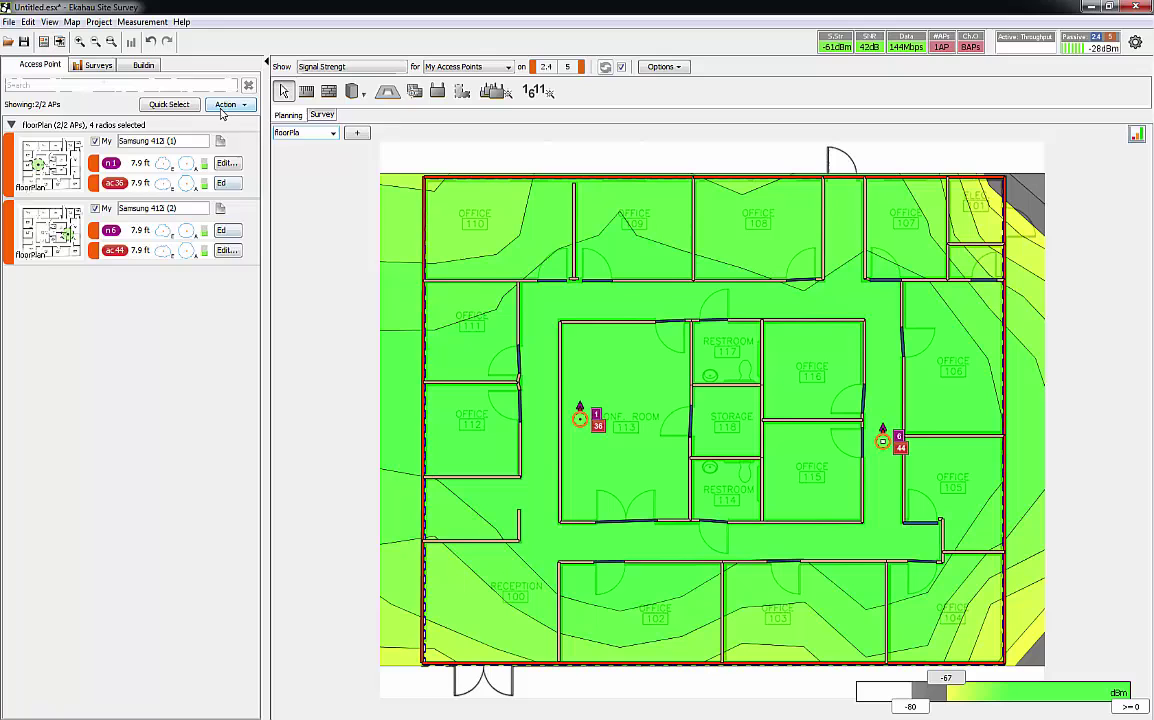
pyautogui.click(226, 104)
pyautogui.click(258, 207)
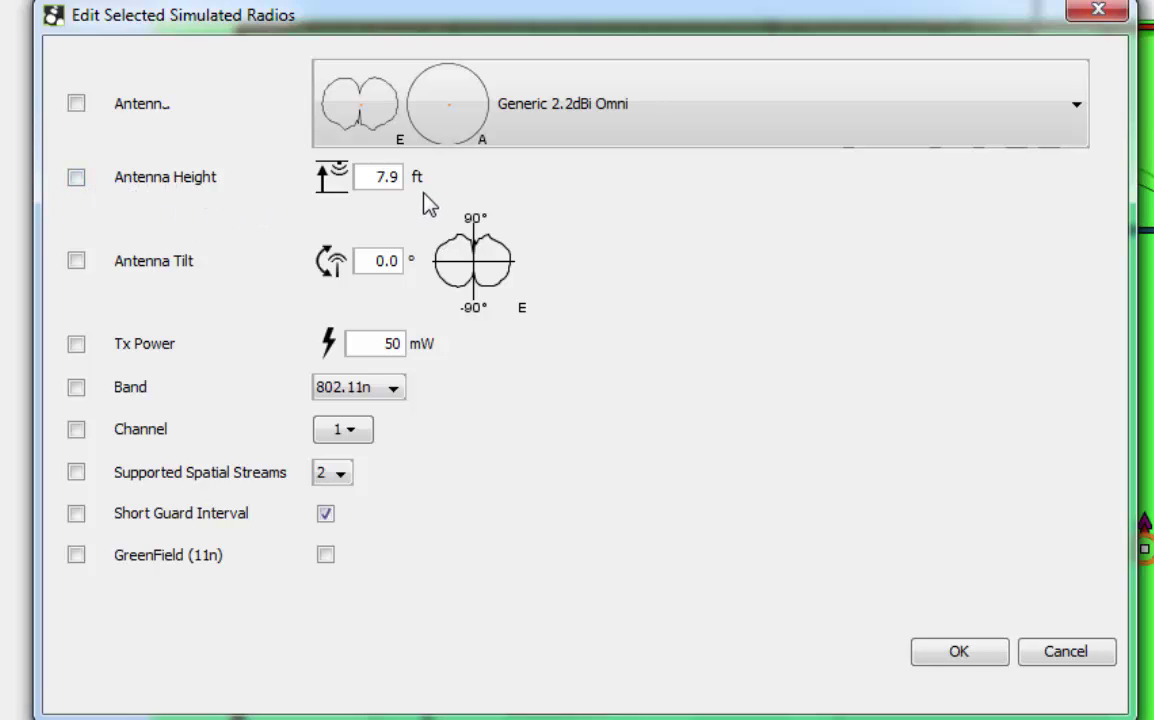
pyautogui.click(77, 178)
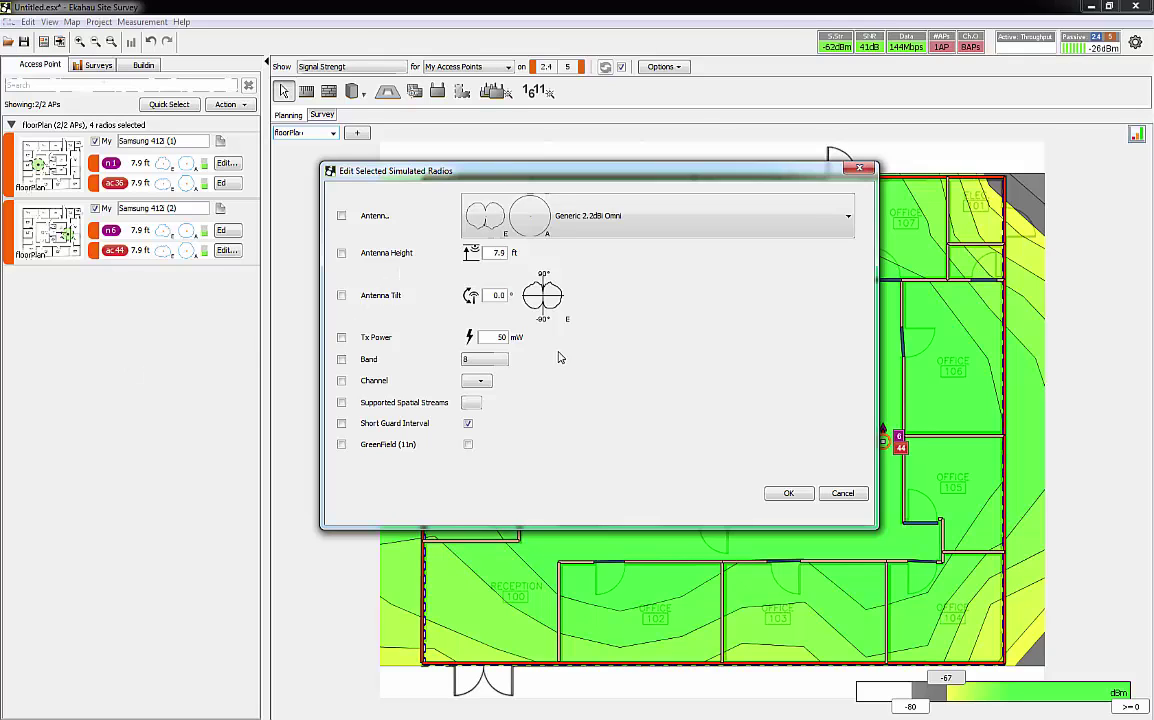
# - Cancel the radio editor and switch the heatmap visualization to Throughput (100.0–156.0 Mb/s)
pyautogui.click(843, 493)
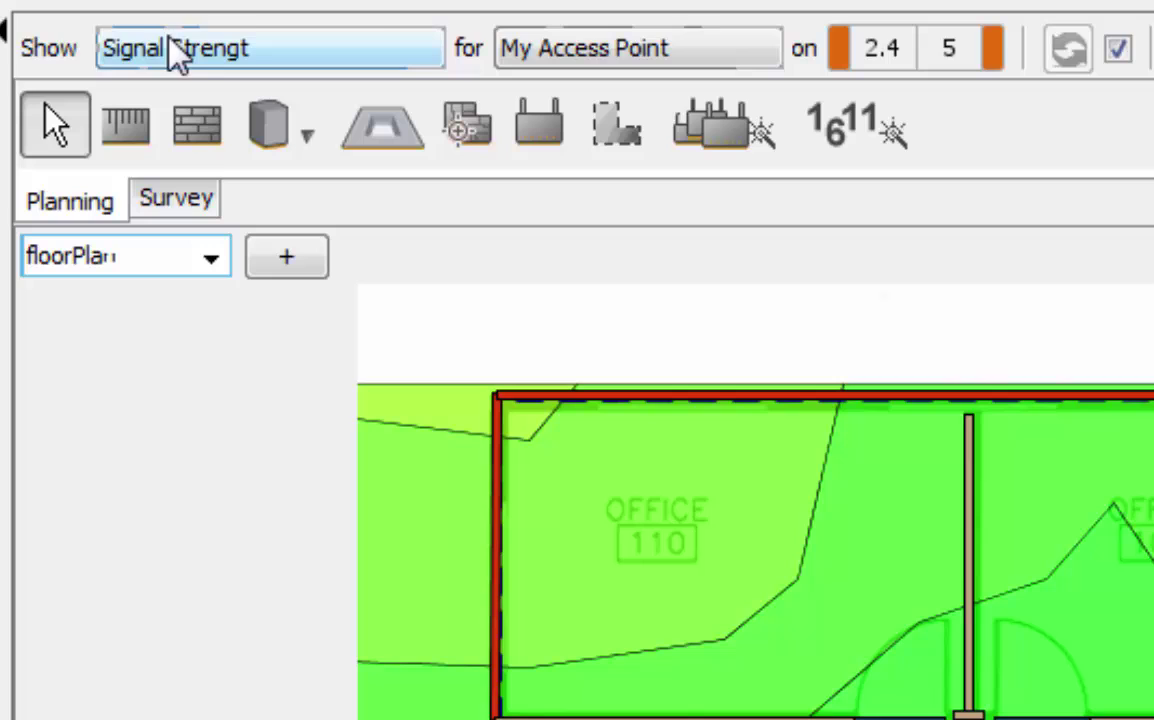
pyautogui.click(428, 62)
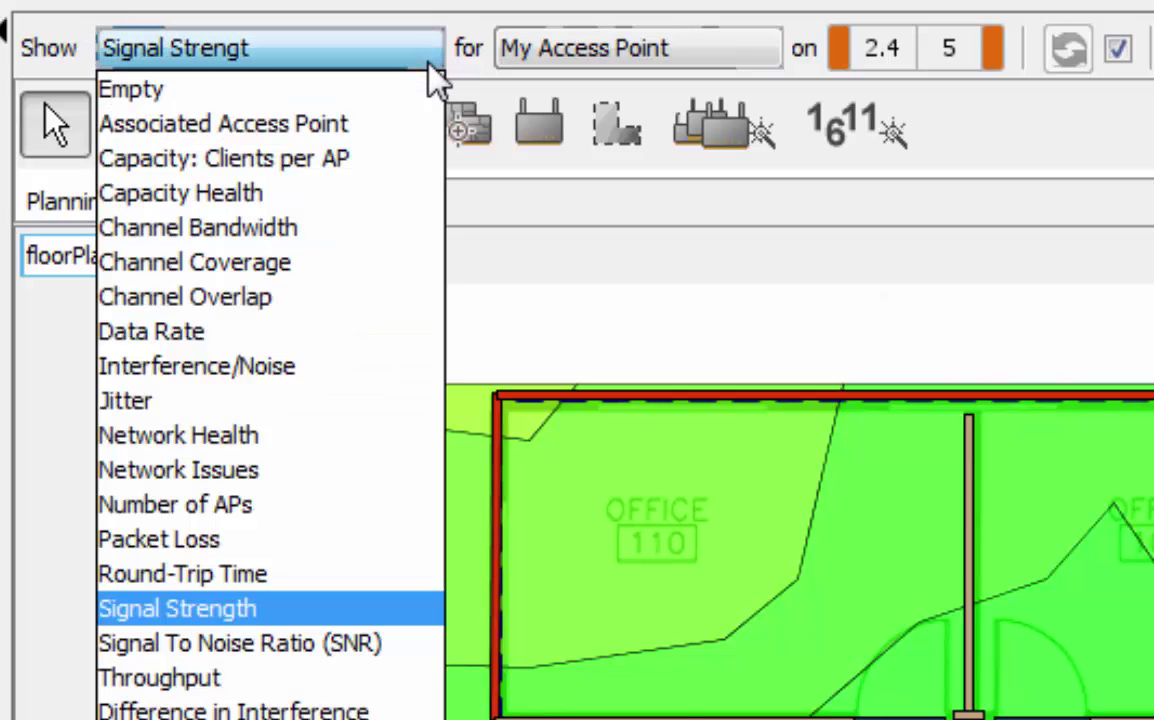
pyautogui.click(365, 650)
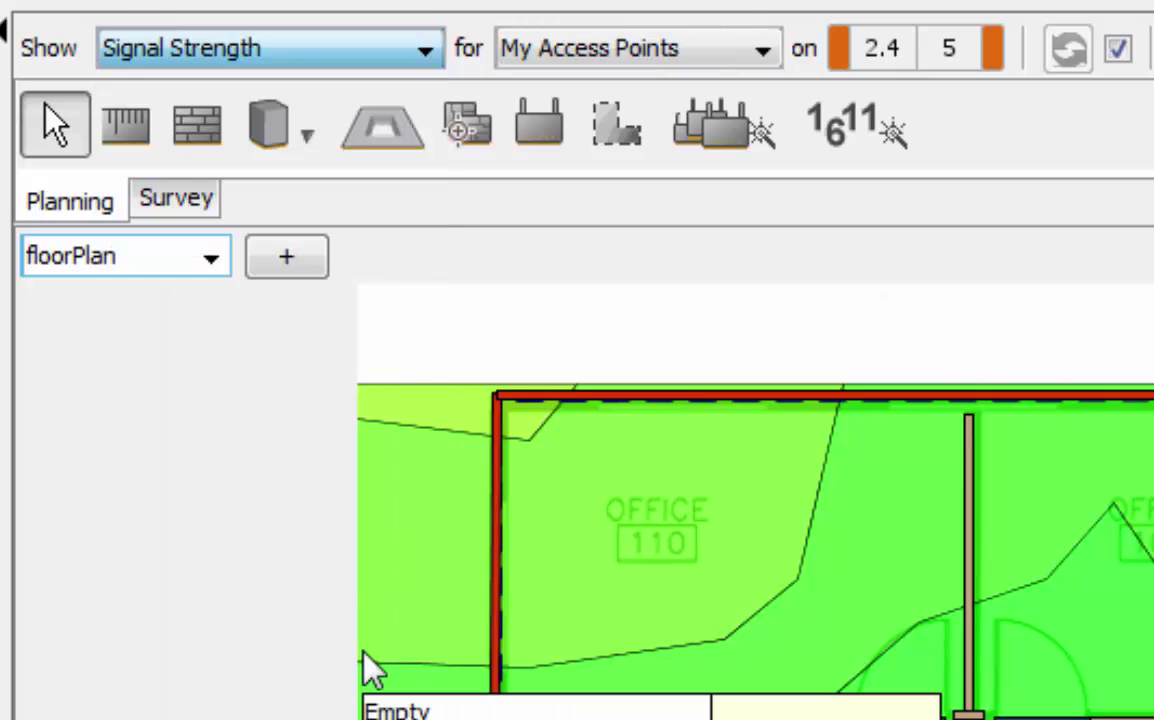
pyautogui.click(427, 66)
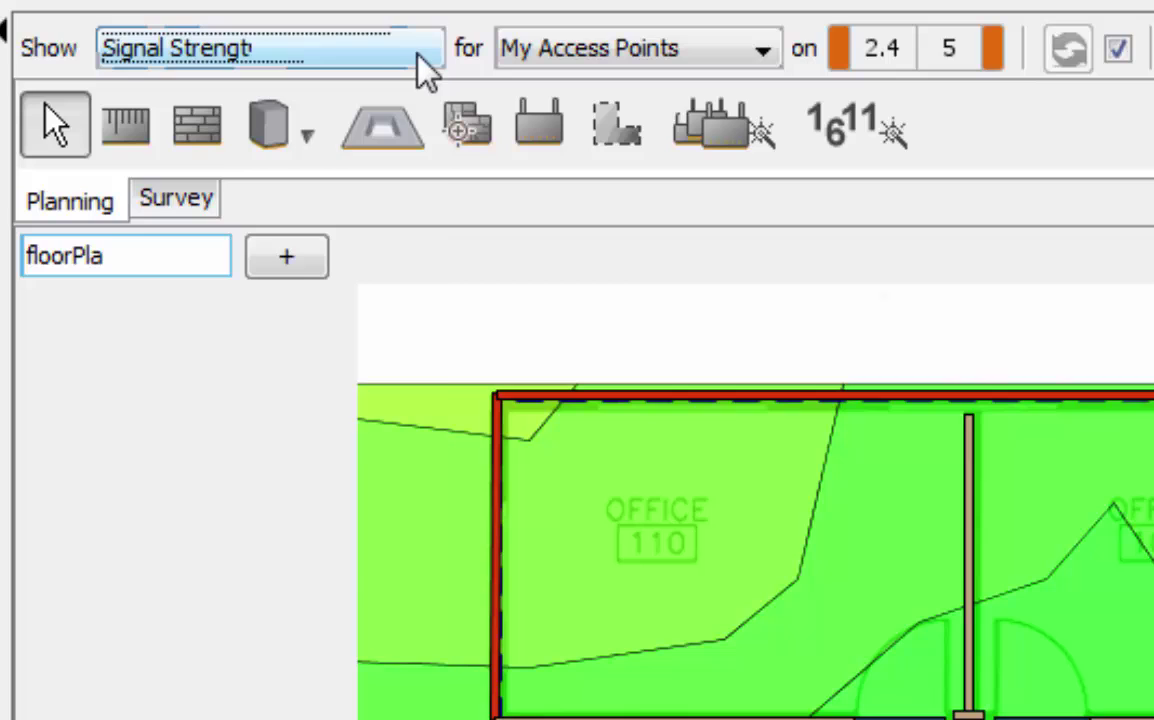
pyautogui.click(438, 70)
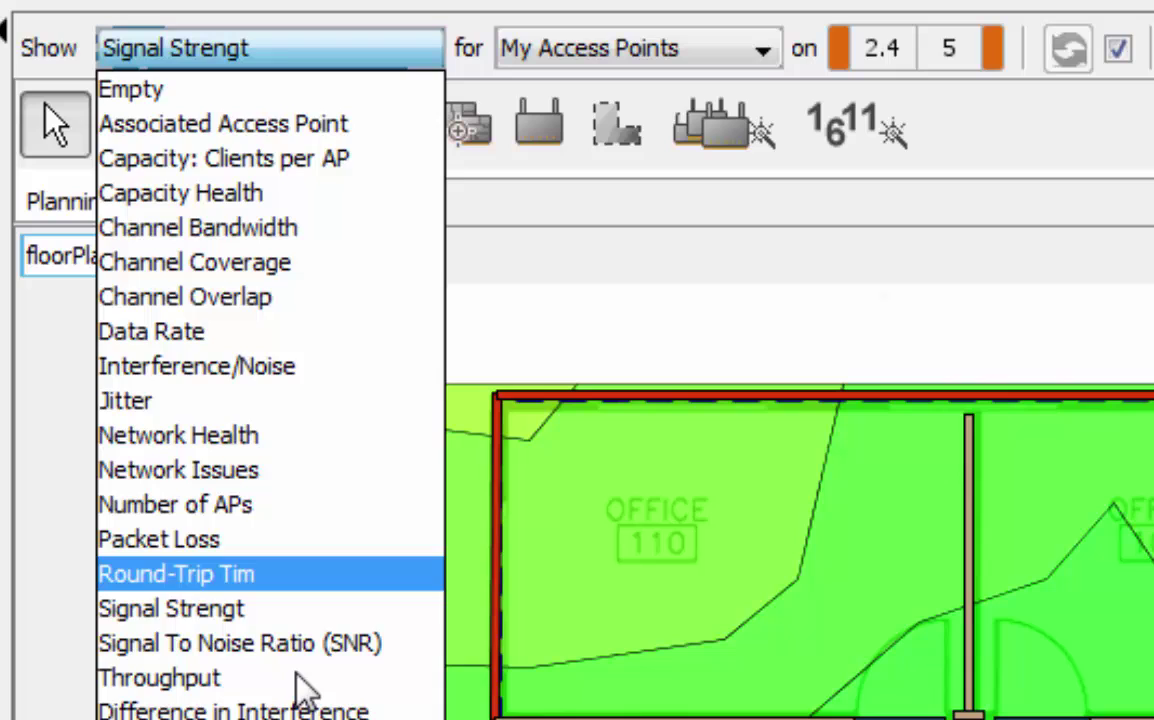
pyautogui.press('Escape')
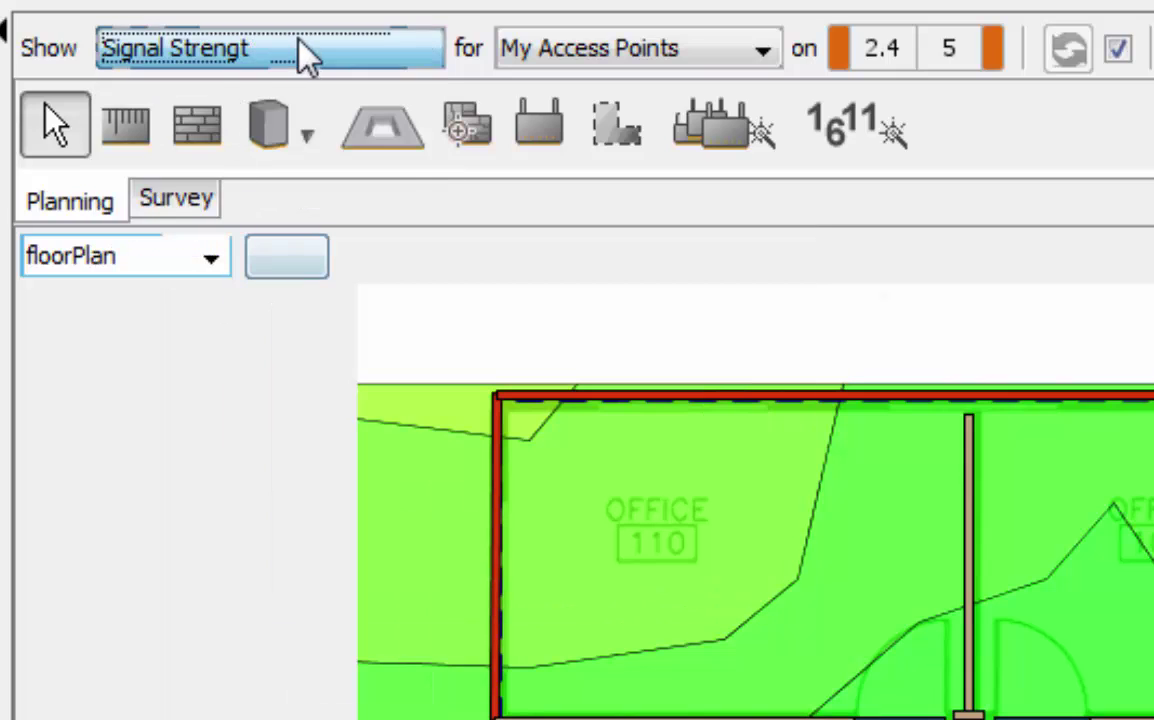
pyautogui.click(444, 58)
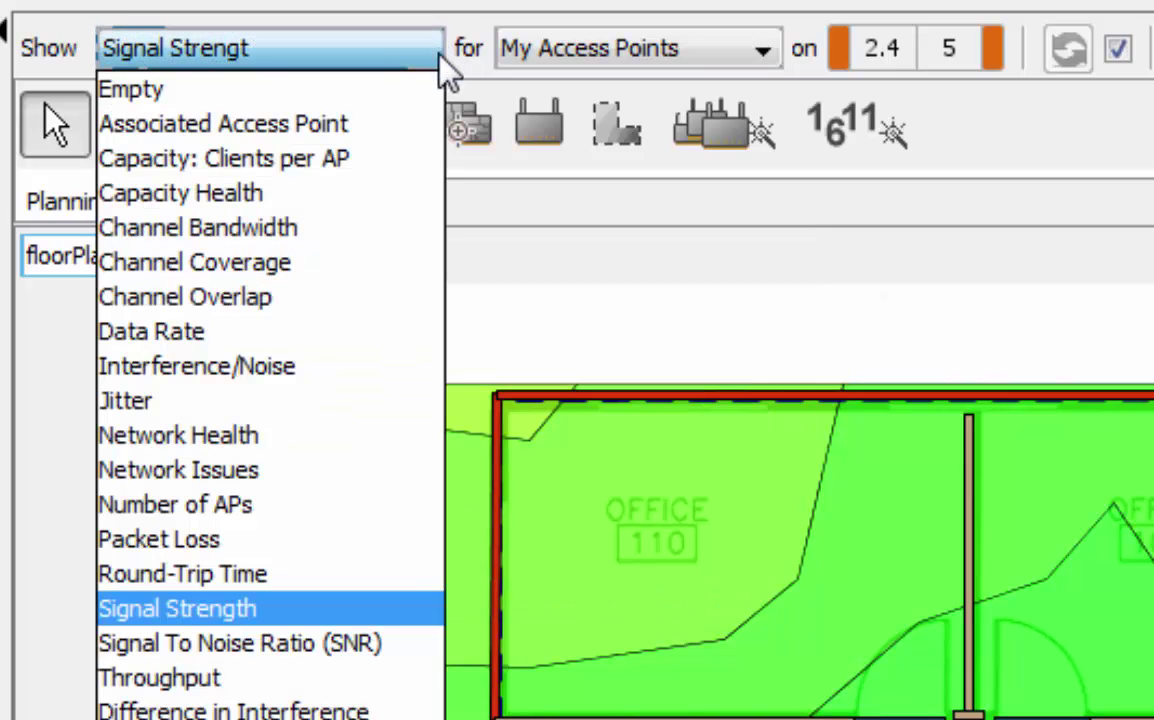
pyautogui.click(265, 680)
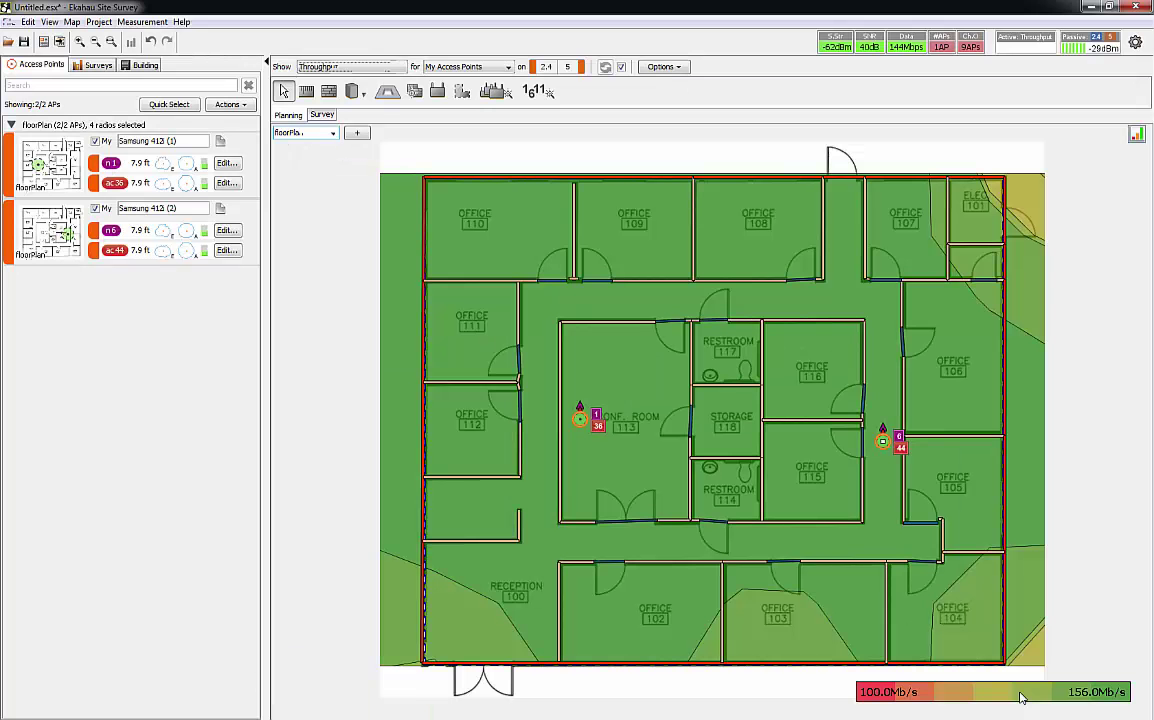
# - Inspect throughput values near office 104 in the lower-right corner (132.0–154.0 Mb/s)
pyautogui.moveTo(1037, 697)
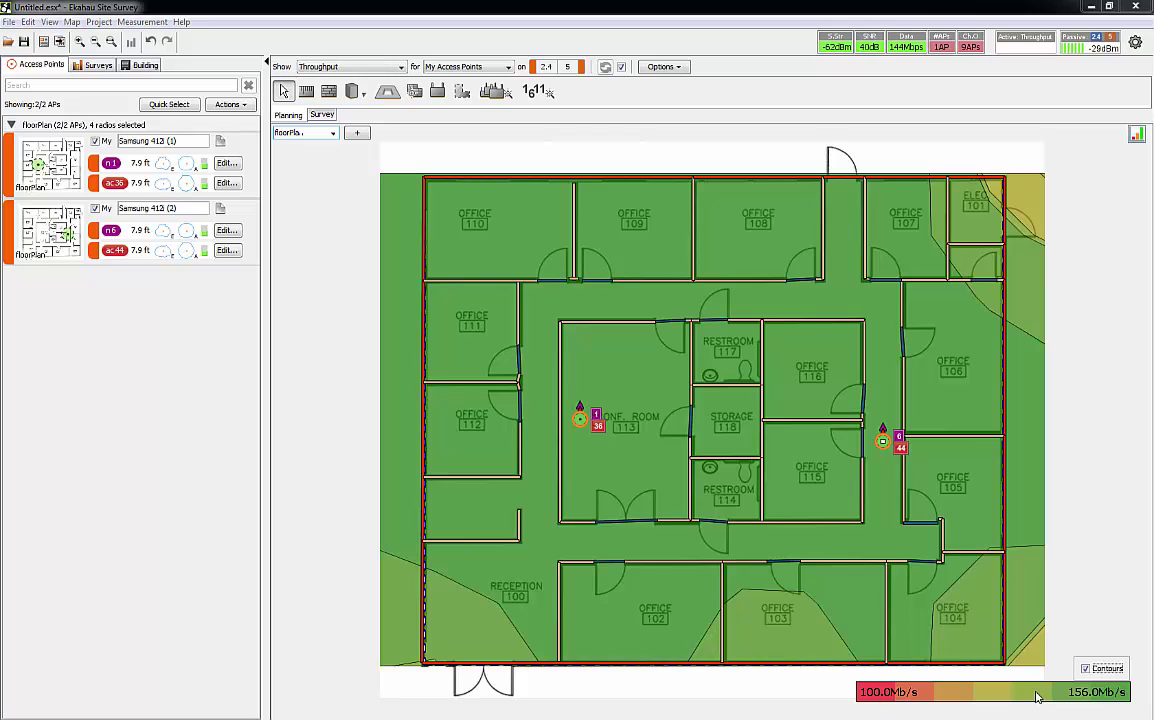
pyautogui.moveTo(982, 596)
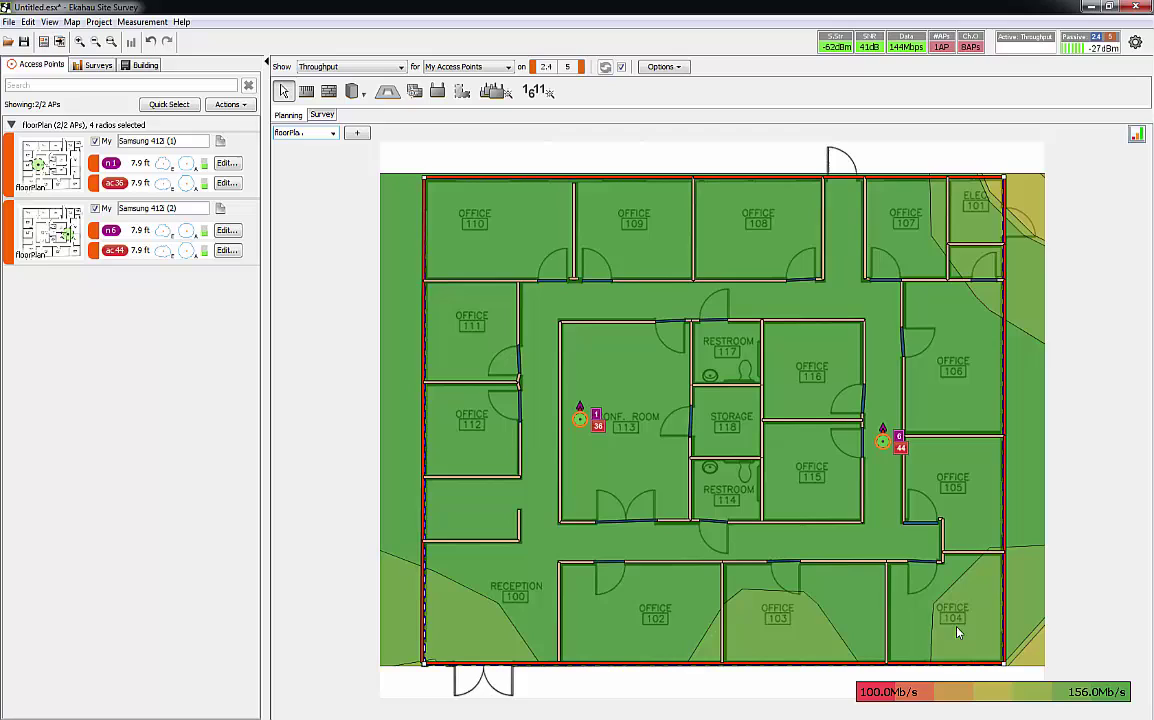
pyautogui.moveTo(971, 626)
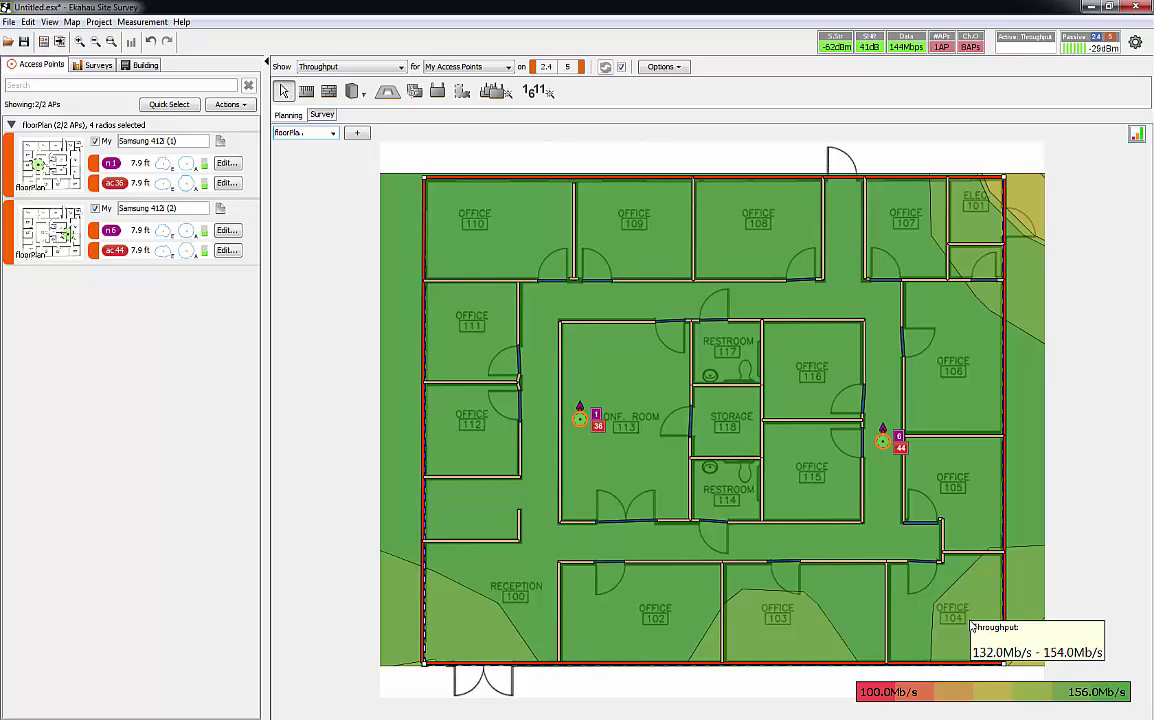